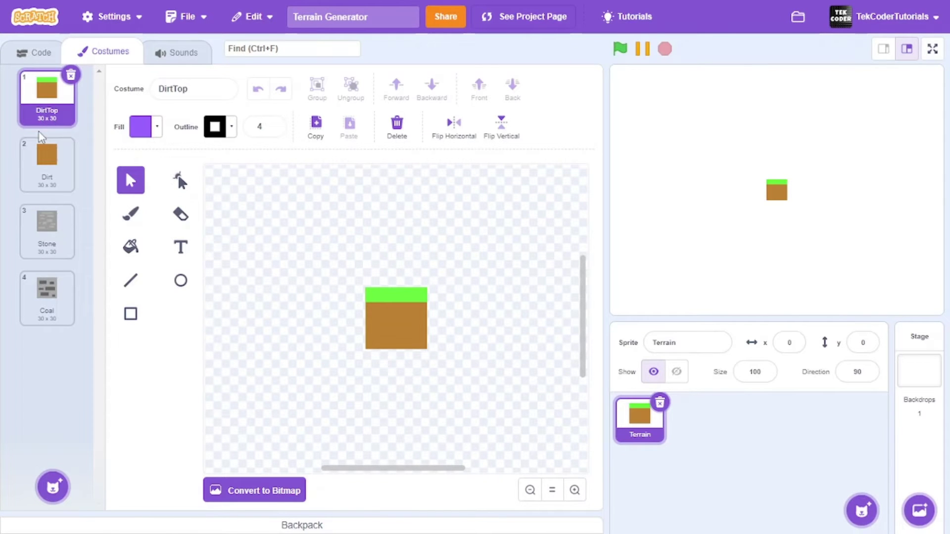
Step: Preview the Dirt, Stone, Coal and DirtTop costumes of the sprite
{"action": "left_click", "coordinate": [46, 165]}
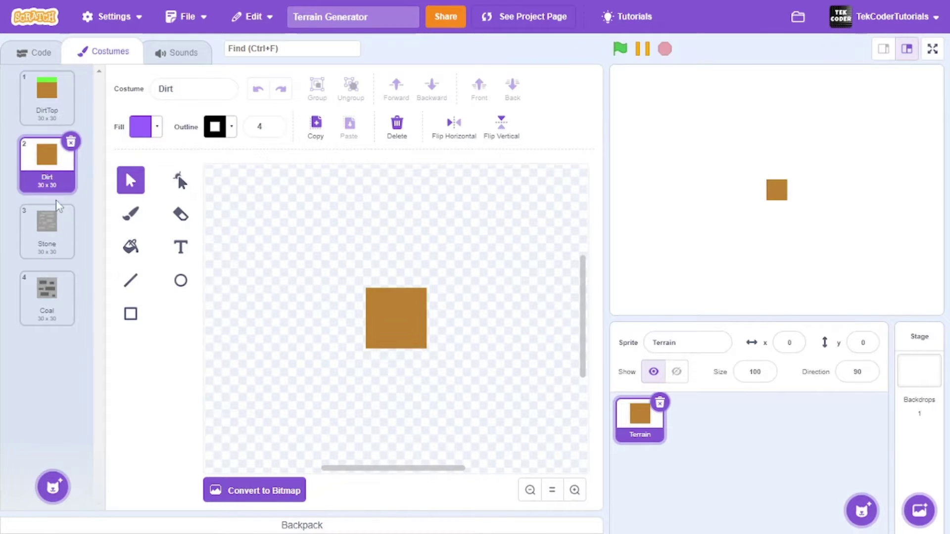
{"action": "left_click", "coordinate": [47, 229]}
{"action": "left_click", "coordinate": [47, 293]}
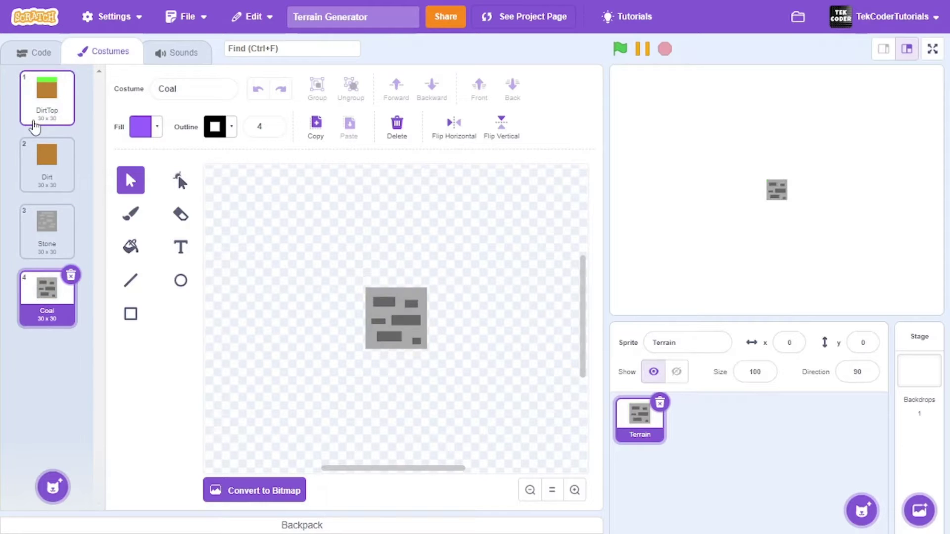
{"action": "left_click", "coordinate": [47, 96]}
{"action": "left_click", "coordinate": [47, 160]}
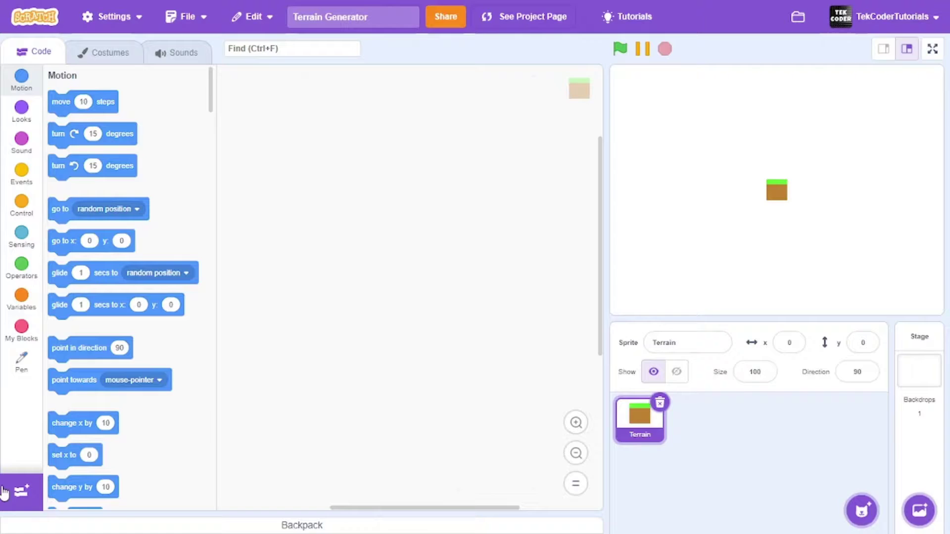
Step: Add the Pen extension and make a variable named Pixel for all sprites
{"action": "left_click", "coordinate": [21, 491]}
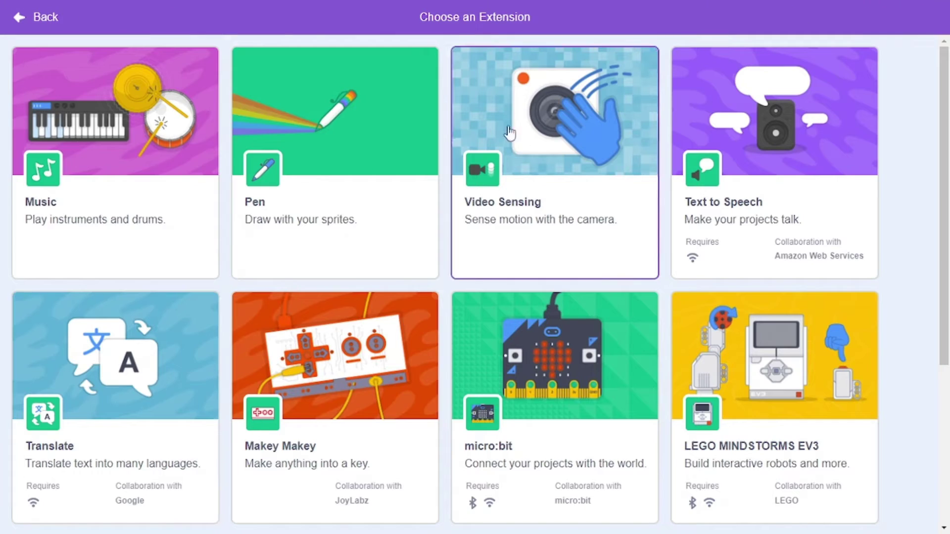
{"action": "left_click", "coordinate": [40, 20]}
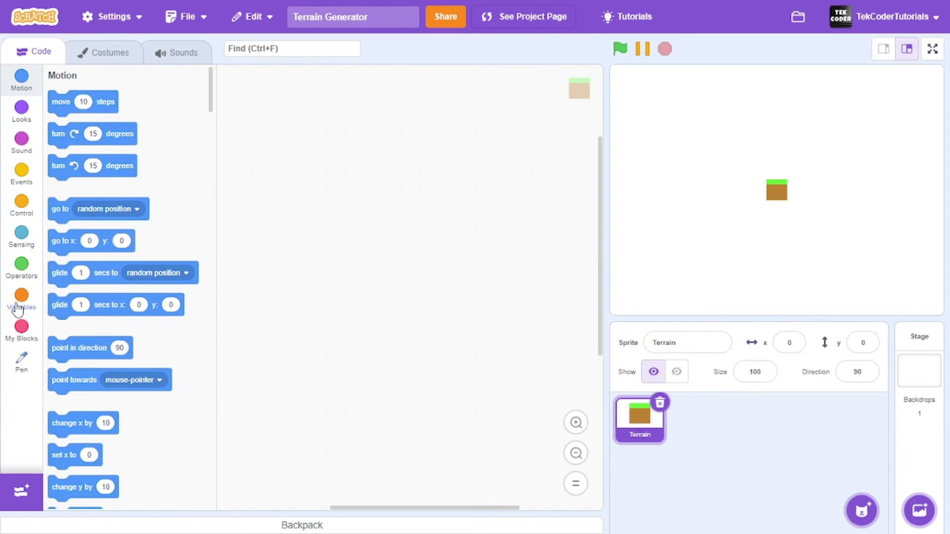
{"action": "left_click", "coordinate": [21, 334]}
{"action": "left_click", "coordinate": [93, 101]}
{"action": "type", "text": "Pixe"}
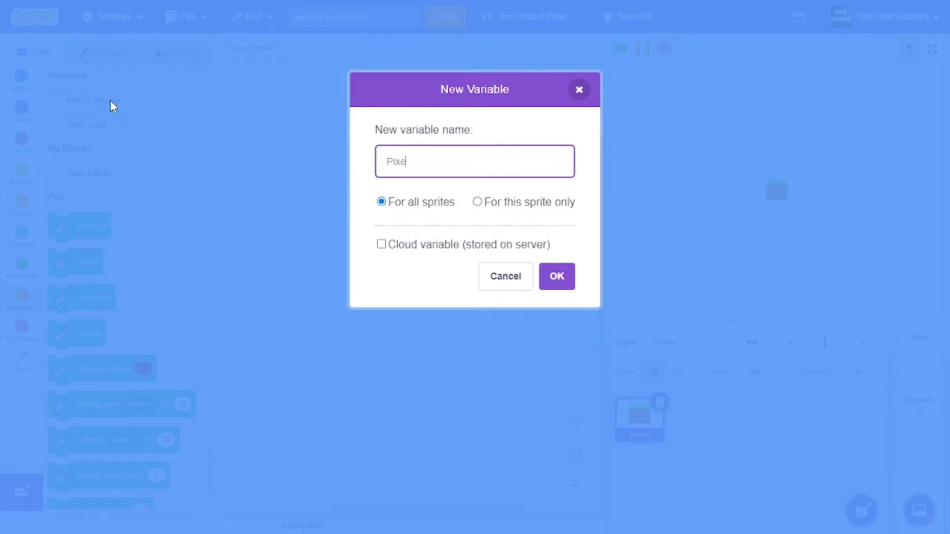
{"action": "type", "text": "l"}
{"action": "key", "text": "Return"}
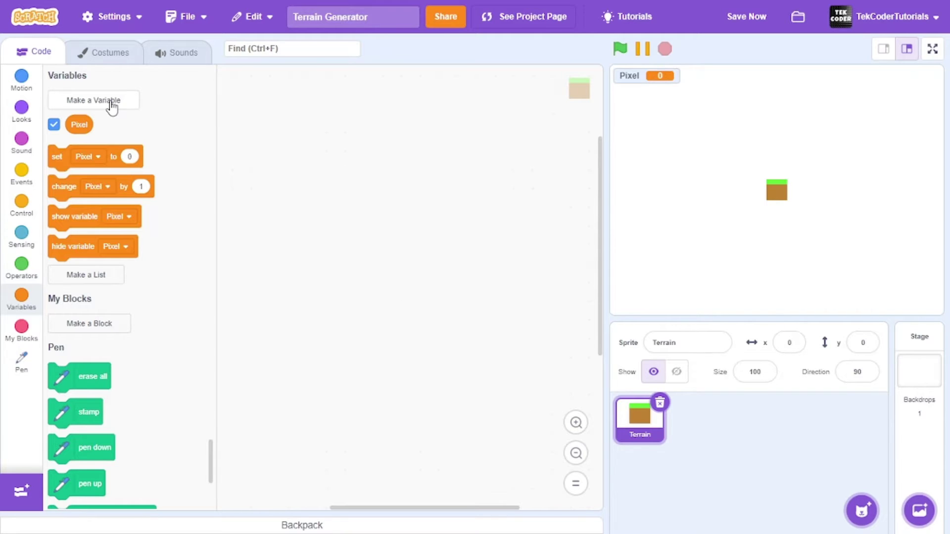
Step: Make a custom block 'Generate Terrain' with Run without screen refresh ticked
{"action": "left_click", "coordinate": [113, 326]}
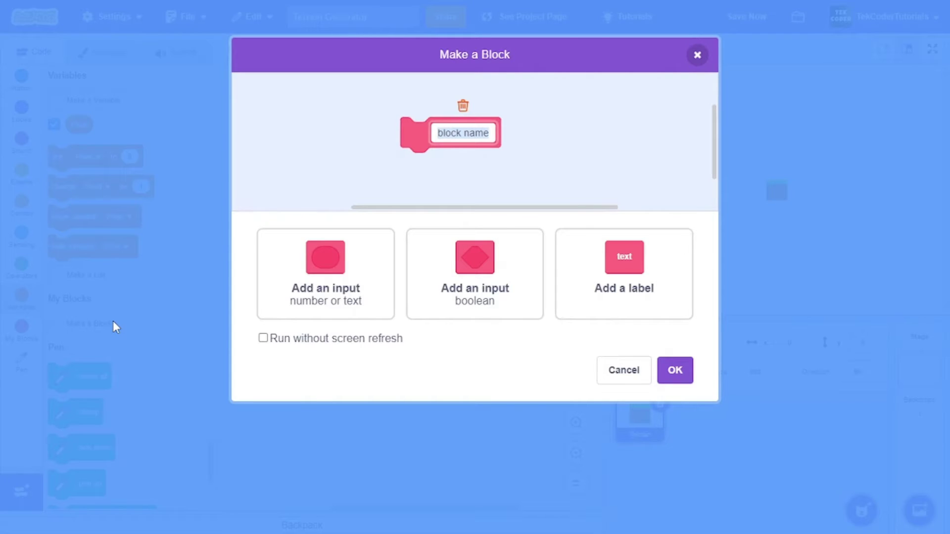
{"action": "type", "text": "Generat"}
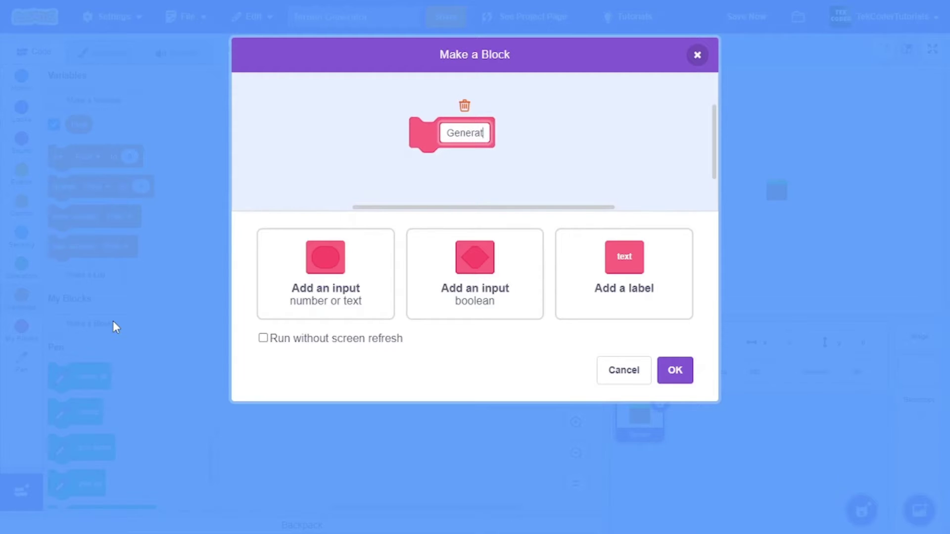
{"action": "type", "text": "e Terrain"}
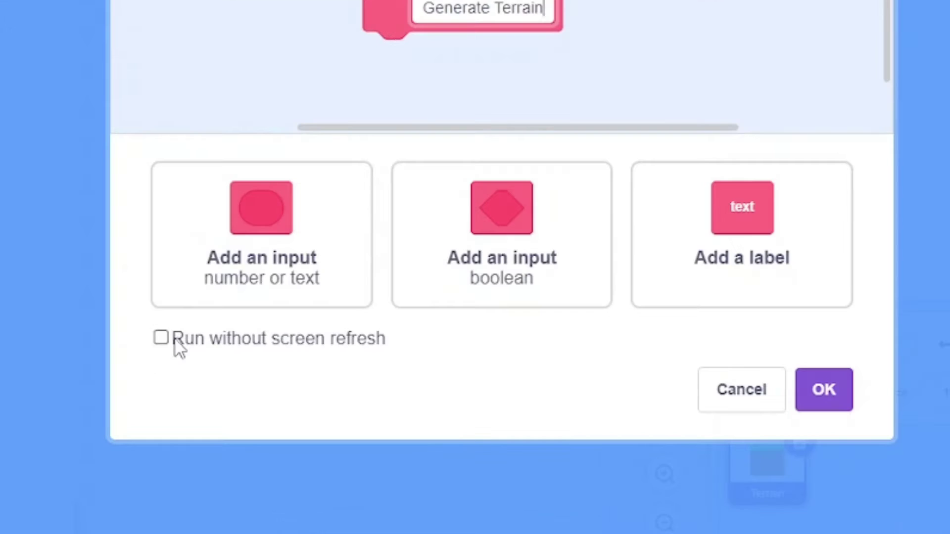
{"action": "left_click", "coordinate": [263, 338]}
{"action": "left_click", "coordinate": [824, 389]}
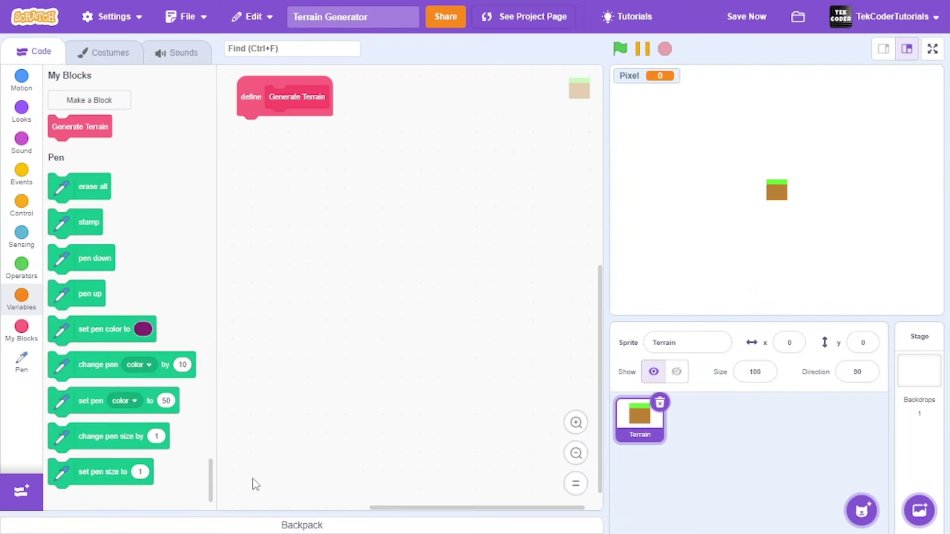
Step: Call Generate Terrain under a 'when flag clicked' block and move its definition lower
{"action": "left_click", "coordinate": [22, 176]}
{"action": "left_click_drag", "start_coordinate": [71, 109], "coordinate": [423, 105]}
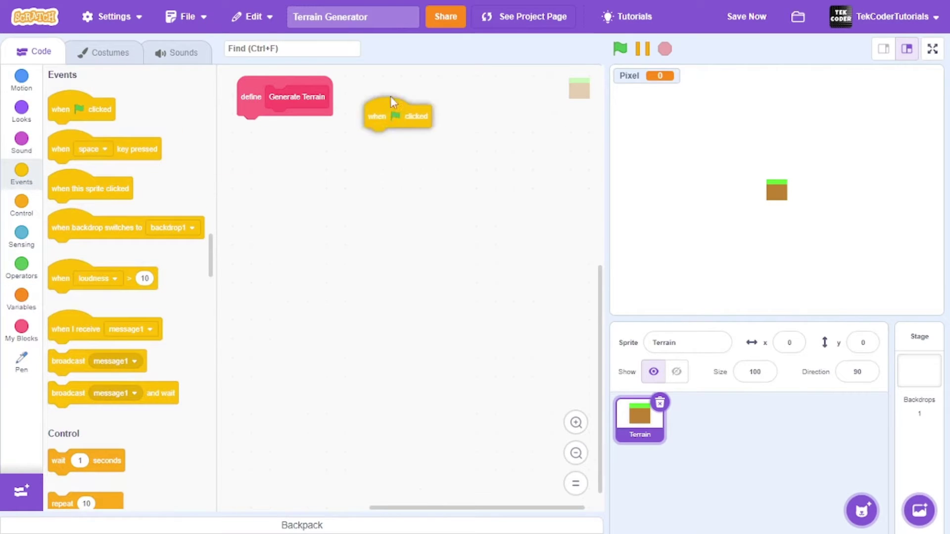
{"action": "left_click", "coordinate": [21, 327]}
{"action": "left_click_drag", "start_coordinate": [79, 127], "coordinate": [434, 128]}
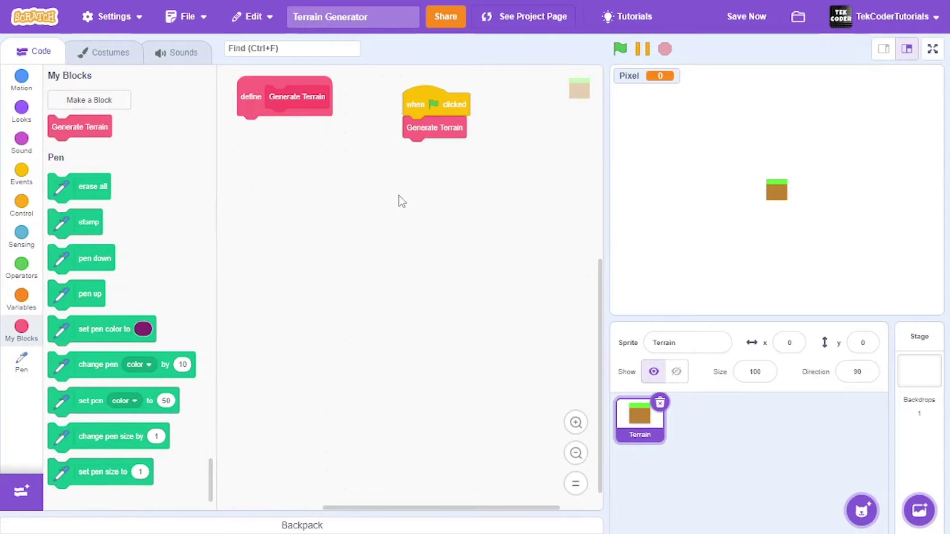
{"action": "scroll", "coordinate": [398, 195], "scroll_direction": "up", "scroll_amount": 2}
{"action": "left_click_drag", "start_coordinate": [322, 147], "coordinate": [296, 171]}
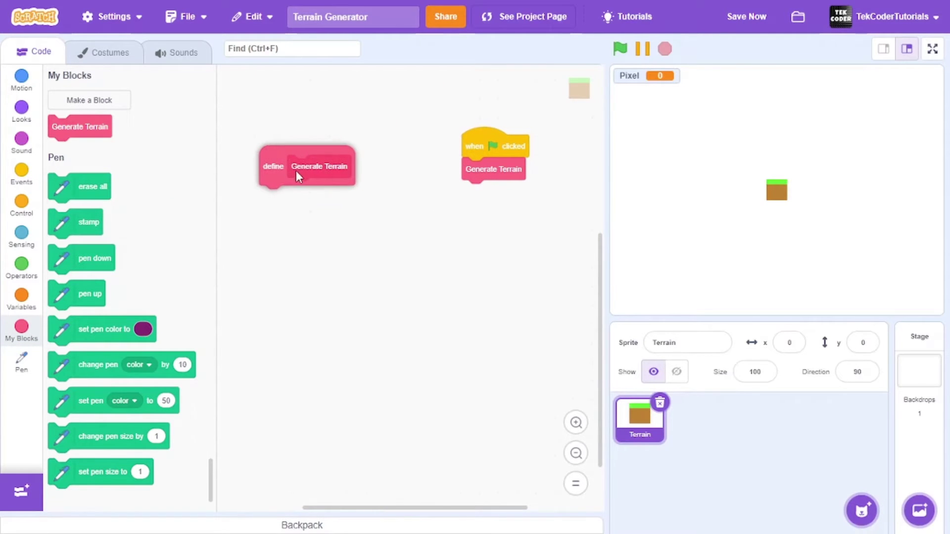
Step: Attach 'show' and 'set Pixel to 30' under define Generate Terrain
{"action": "left_click", "coordinate": [21, 110]}
{"action": "scroll", "coordinate": [112, 297], "scroll_direction": "down", "scroll_amount": 5}
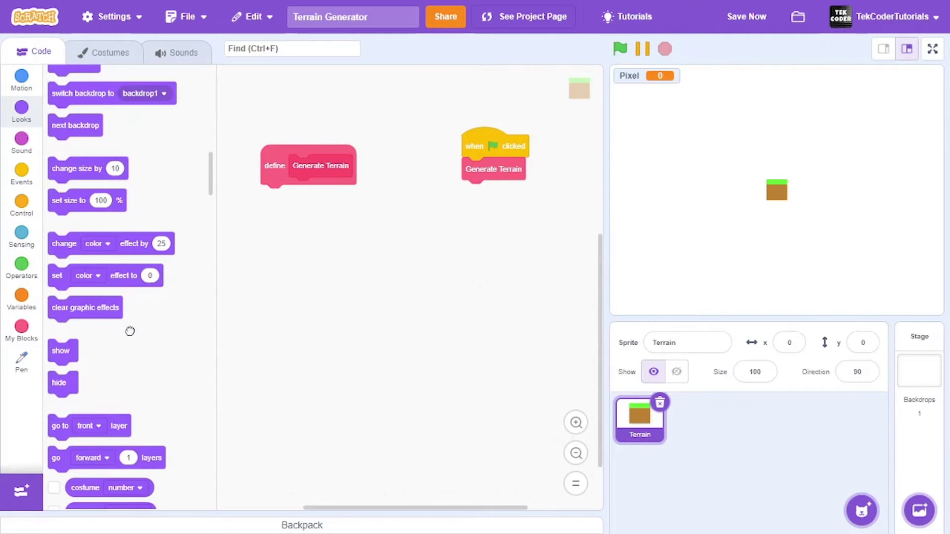
{"action": "left_click_drag", "start_coordinate": [62, 350], "coordinate": [276, 195]}
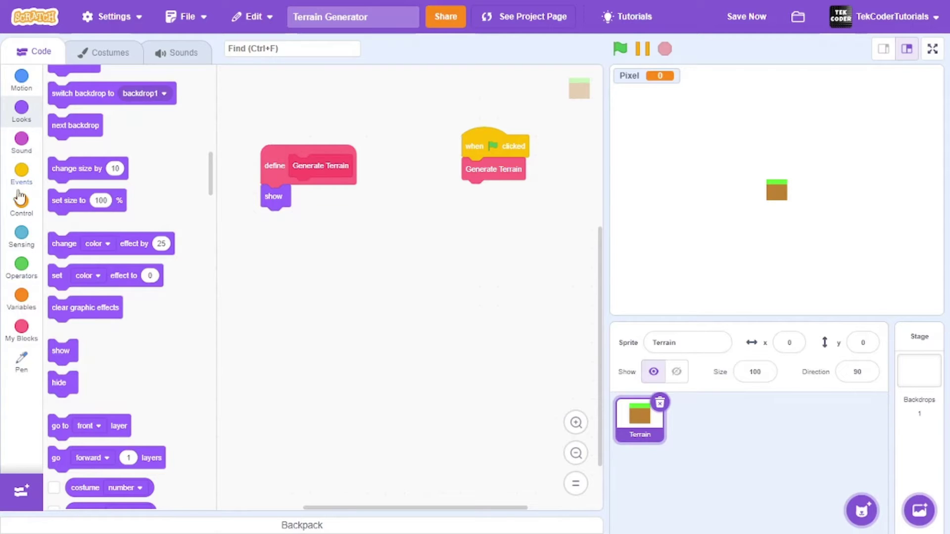
{"action": "left_click", "coordinate": [21, 298]}
{"action": "left_click_drag", "start_coordinate": [56, 156], "coordinate": [313, 219]}
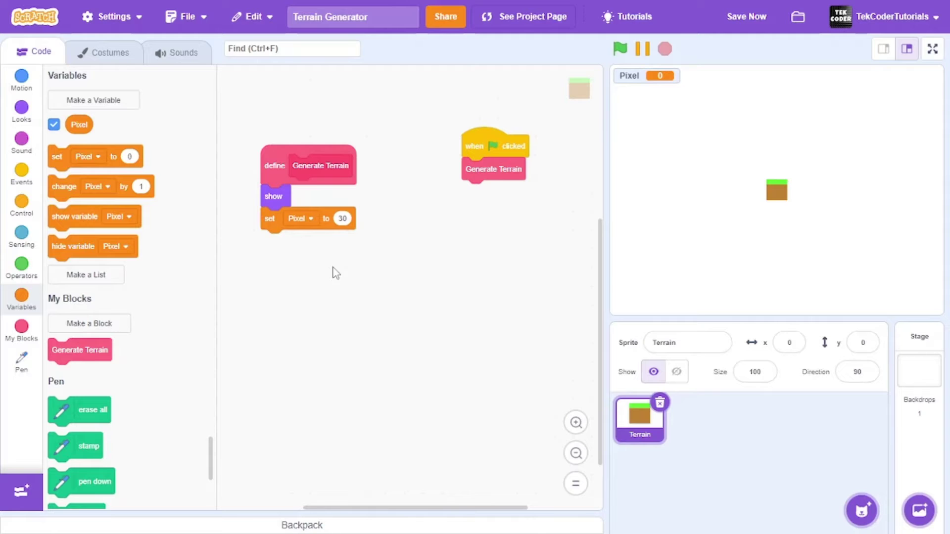
Step: Check the DirtTop costume, then add 'go to x: -225 y: -165' below set Pixel
{"action": "left_click", "coordinate": [104, 52]}
{"action": "key", "text": "Down"}
{"action": "key", "text": "Down"}
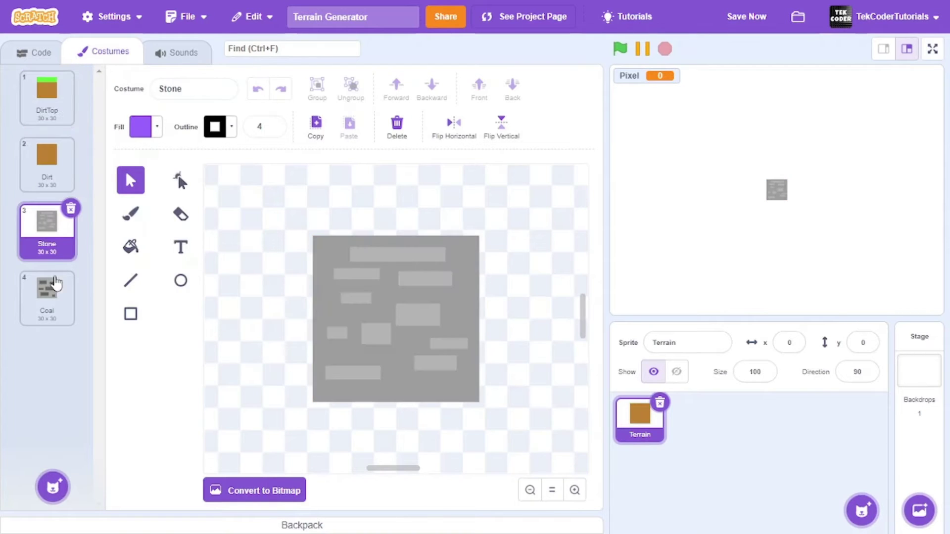
{"action": "key", "text": "Down"}
{"action": "left_click", "coordinate": [47, 97]}
{"action": "left_click", "coordinate": [34, 52]}
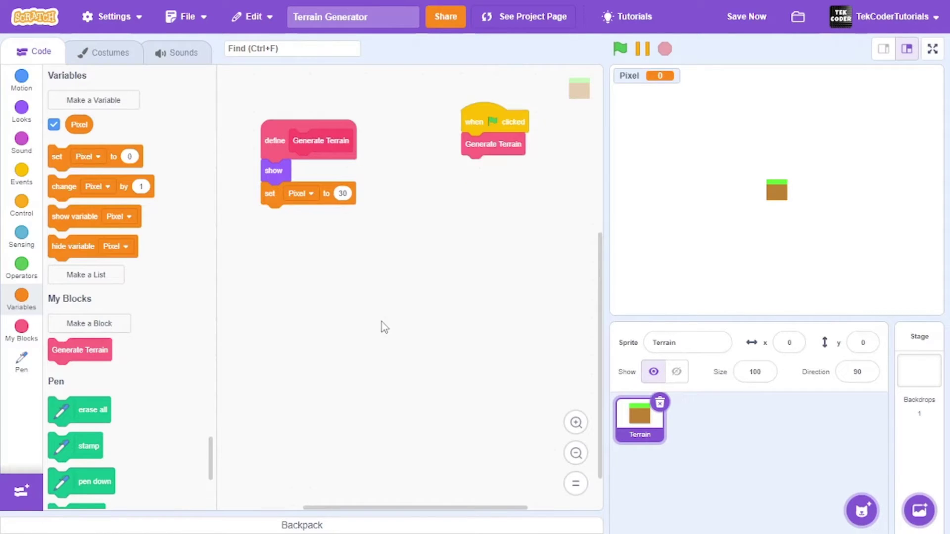
{"action": "left_click", "coordinate": [21, 80]}
{"action": "left_click_drag", "start_coordinate": [63, 241], "coordinate": [303, 206]}
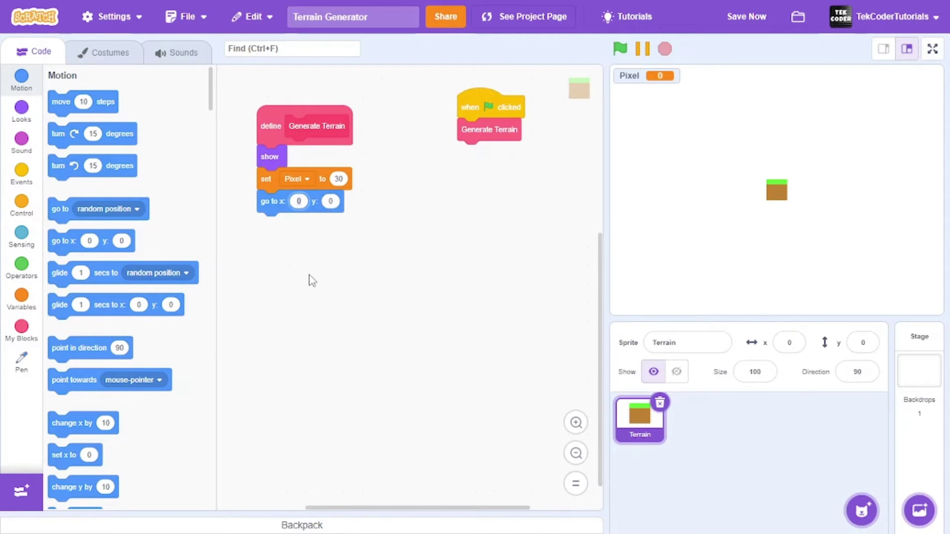
{"action": "type", "text": "25"}
{"action": "type", "text": "-165"}
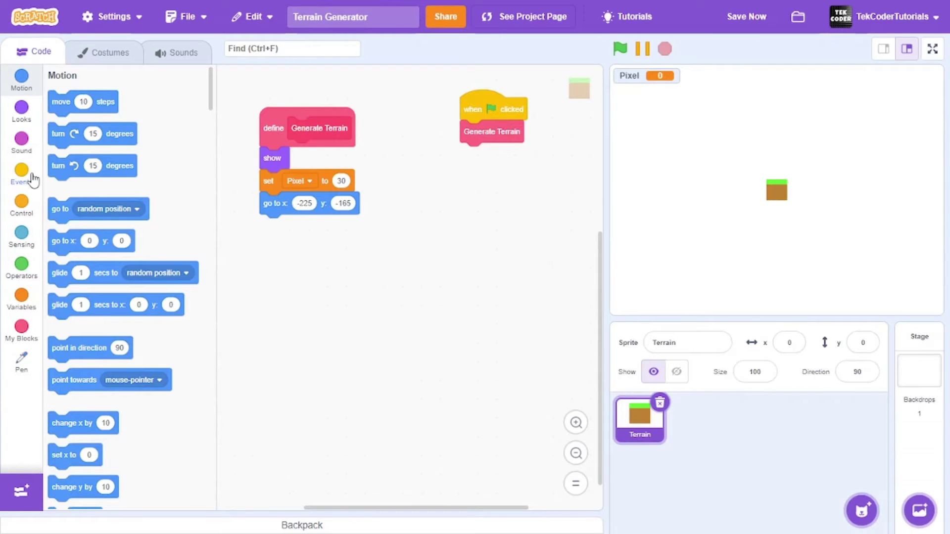
Step: Add 'switch costume to Coal' and a repeat of 'pick random 1 to 2' times
{"action": "left_click", "coordinate": [21, 203]}
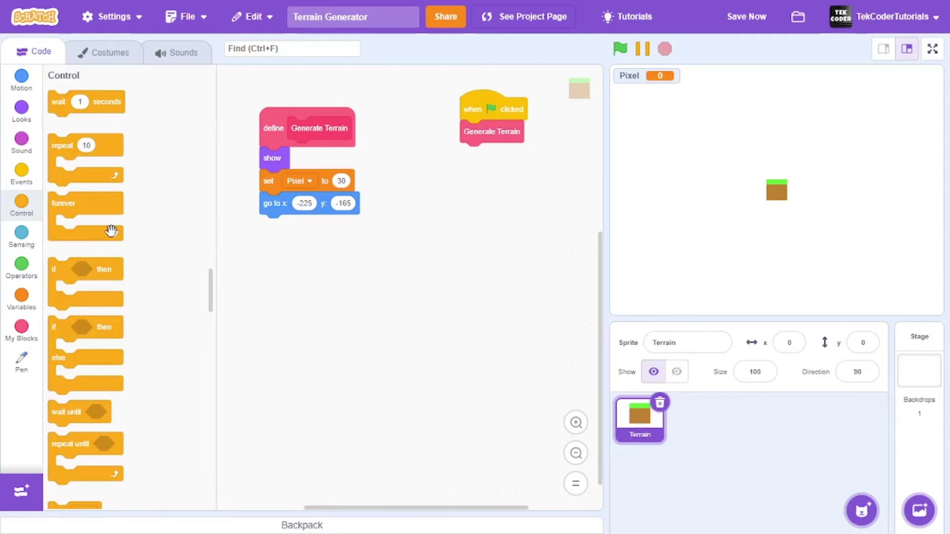
{"action": "scroll", "coordinate": [111, 297], "scroll_direction": "down", "scroll_amount": 3}
{"action": "left_click", "coordinate": [20, 110]}
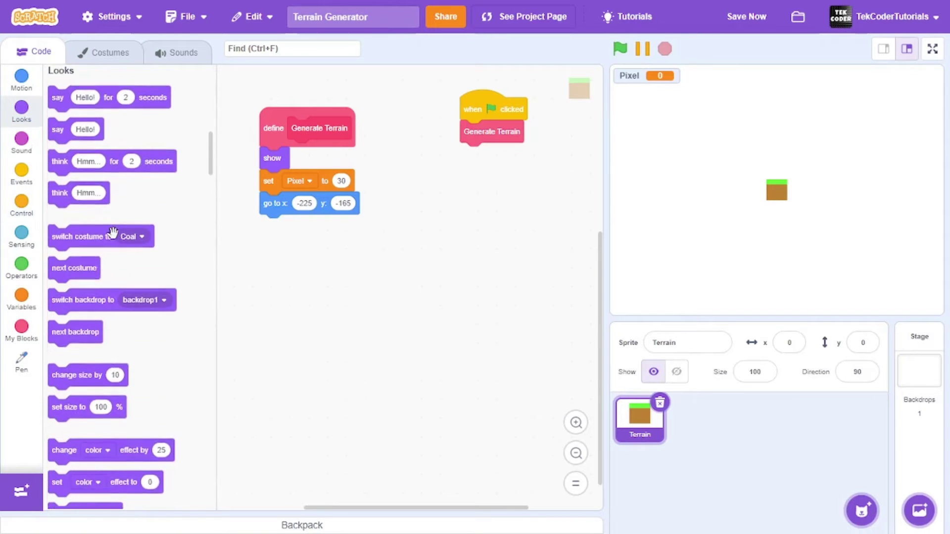
{"action": "scroll", "coordinate": [111, 185], "scroll_direction": "down", "scroll_amount": 3}
{"action": "left_click_drag", "start_coordinate": [82, 100], "coordinate": [297, 226]}
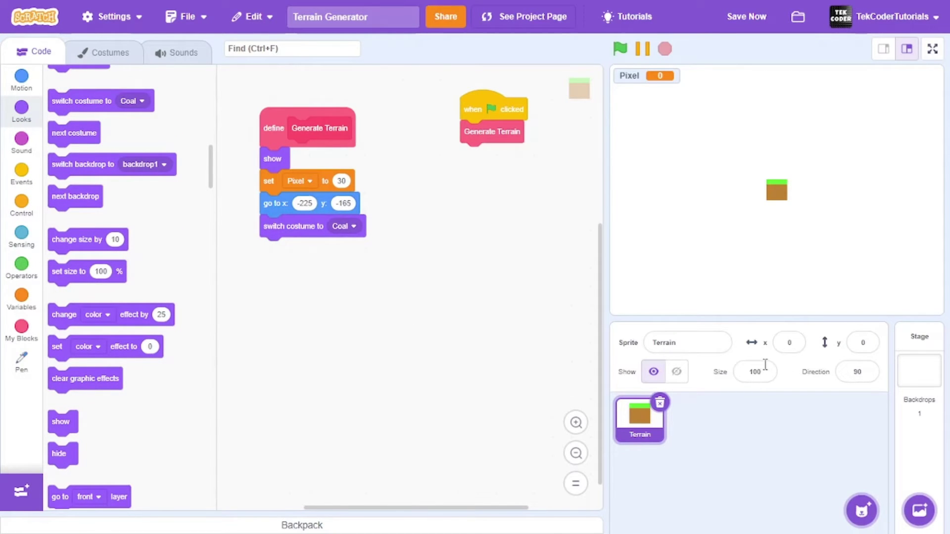
{"action": "scroll", "coordinate": [441, 348], "scroll_direction": "down", "scroll_amount": 1}
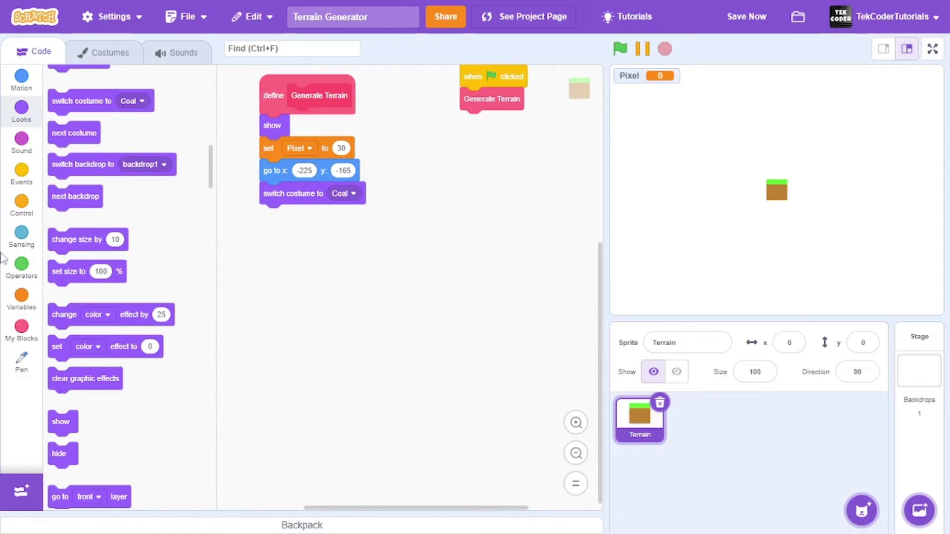
{"action": "left_click", "coordinate": [21, 202]}
{"action": "mouse_move", "coordinate": [67, 145]}
{"action": "left_mouse_down"}
{"action": "mouse_move", "coordinate": [268, 237]}
{"action": "mouse_move", "coordinate": [297, 223]}
{"action": "left_mouse_up"}
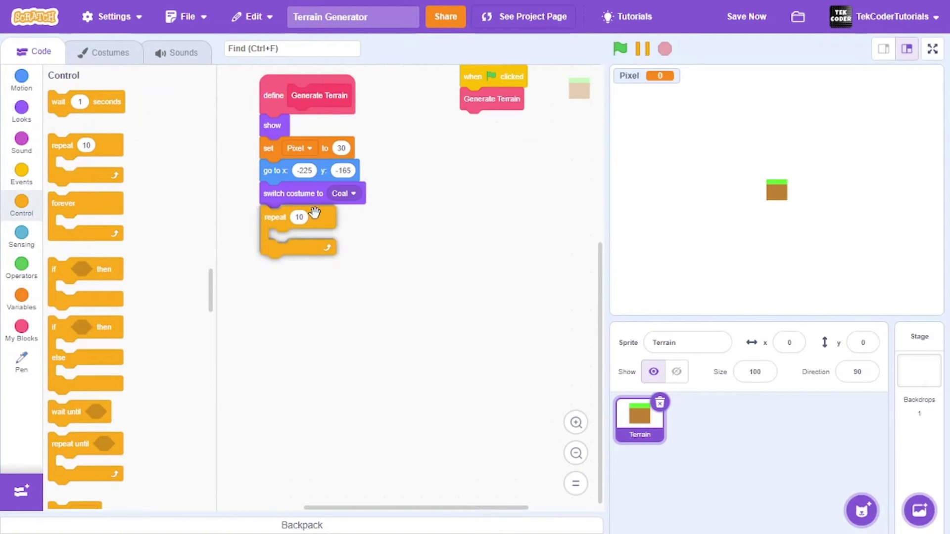
{"action": "left_click", "coordinate": [21, 264]}
{"action": "left_click_drag", "start_coordinate": [78, 209], "coordinate": [373, 222]}
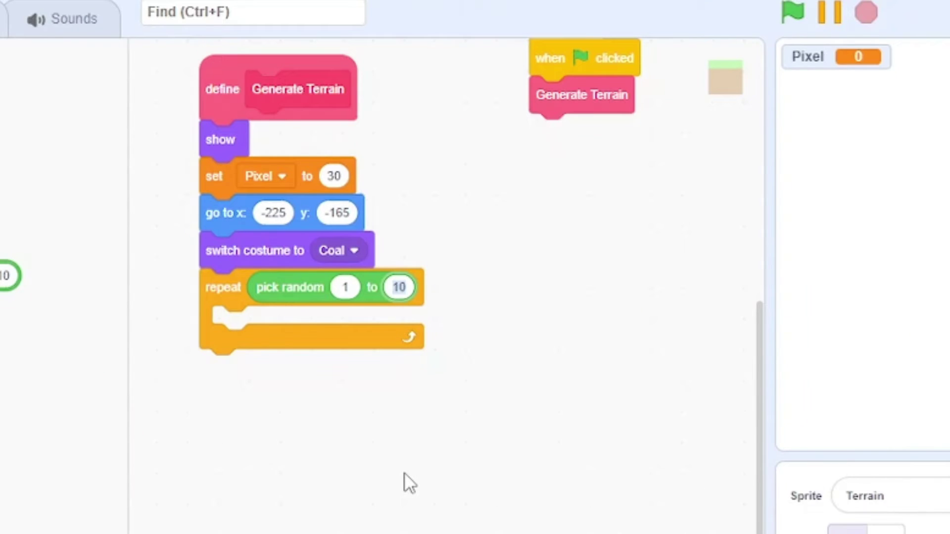
{"action": "type", "text": "2"}
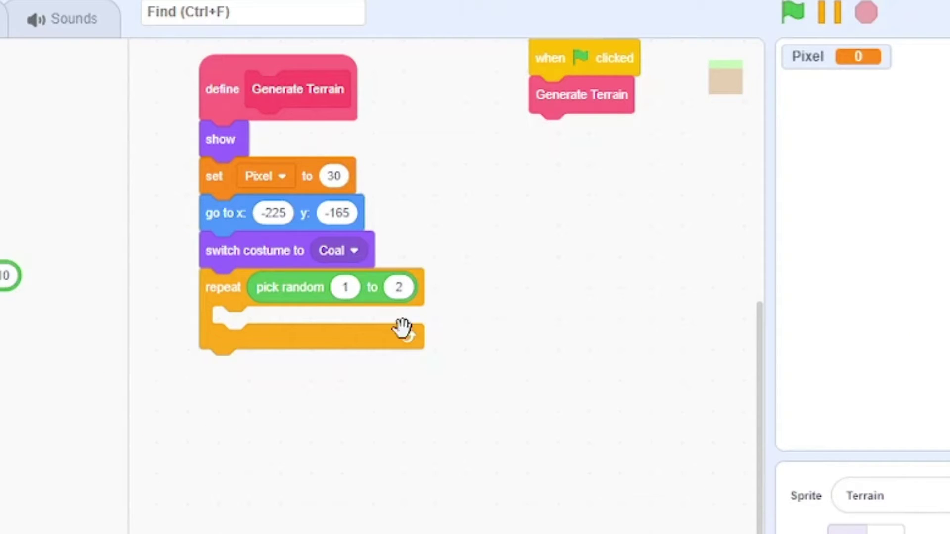
{"action": "scroll", "coordinate": [45, 372], "scroll_direction": "down", "scroll_amount": 5}
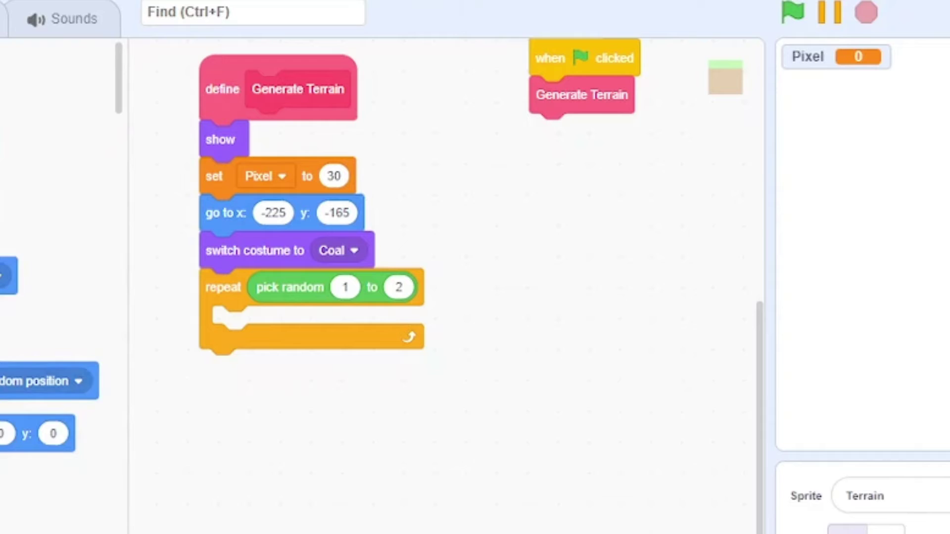
{"action": "scroll", "coordinate": [45, 372], "scroll_direction": "down", "scroll_amount": 5}
Step: Fill the loop with 'stamp' and 'change y by Pixel'
{"action": "left_click_drag", "start_coordinate": [30, 337], "coordinate": [256, 327]}
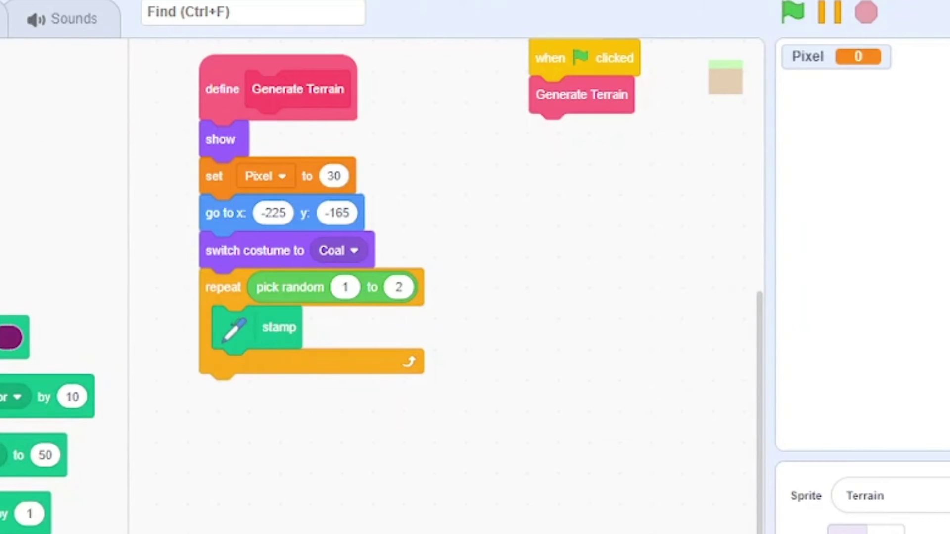
{"action": "scroll", "coordinate": [44, 297], "scroll_direction": "up", "scroll_amount": 5}
{"action": "scroll", "coordinate": [45, 297], "scroll_direction": "up", "scroll_amount": 5}
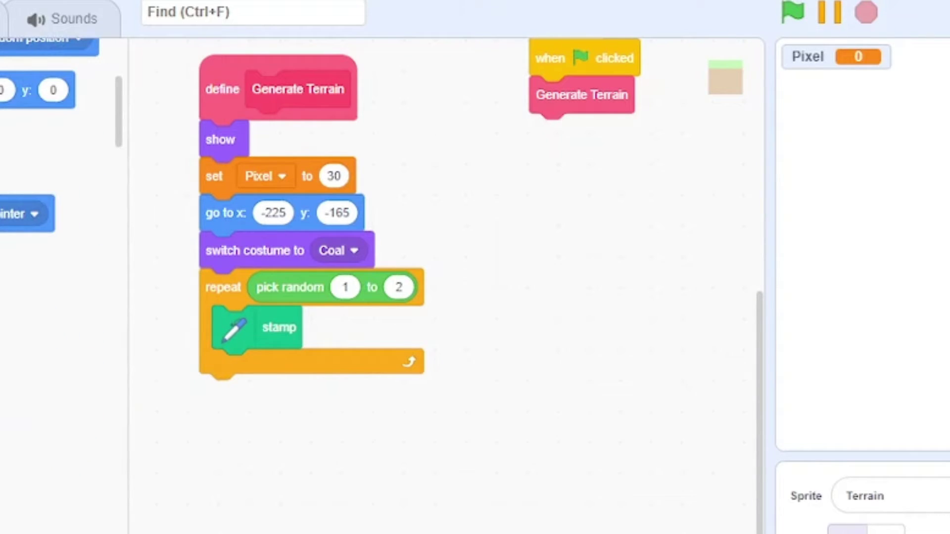
{"action": "left_click_drag", "start_coordinate": [30, 386], "coordinate": [253, 367]}
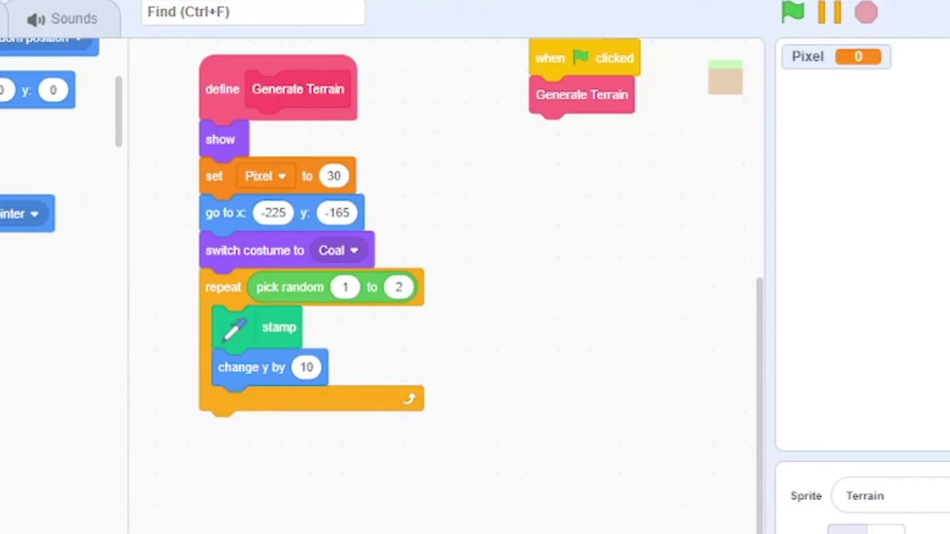
{"action": "scroll", "coordinate": [45, 297], "scroll_direction": "down", "scroll_amount": 5}
{"action": "left_click_drag", "start_coordinate": [15, 189], "coordinate": [344, 368]}
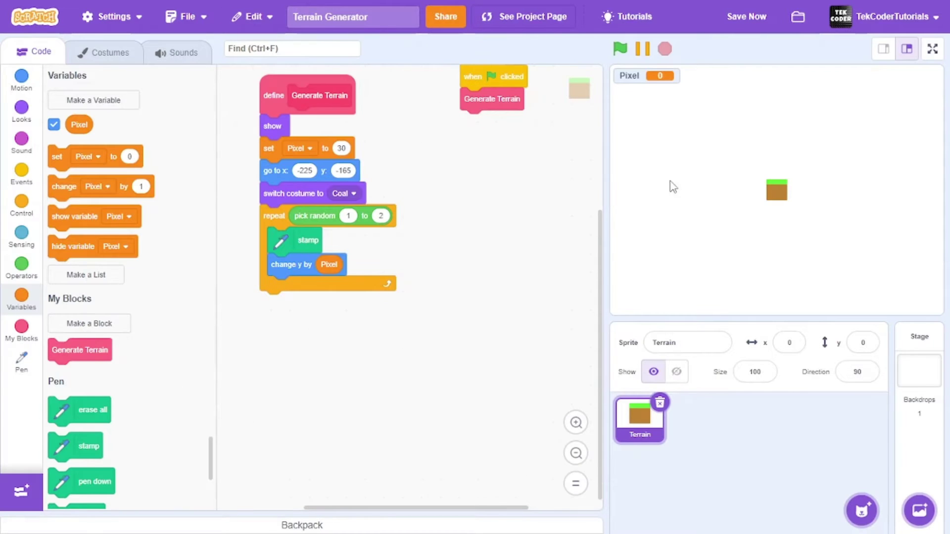
{"action": "left_click_drag", "start_coordinate": [463, 350], "coordinate": [471, 344]}
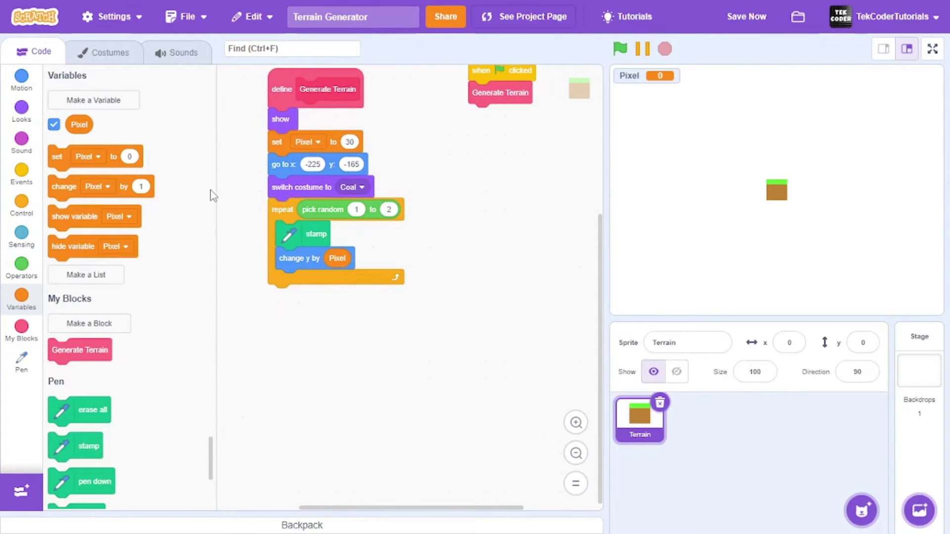
Step: Duplicate the Coal layer below itself as a Stone layer repeating random 1 to 3 times
{"action": "right_click", "coordinate": [294, 187]}
{"action": "left_click", "coordinate": [362, 296]}
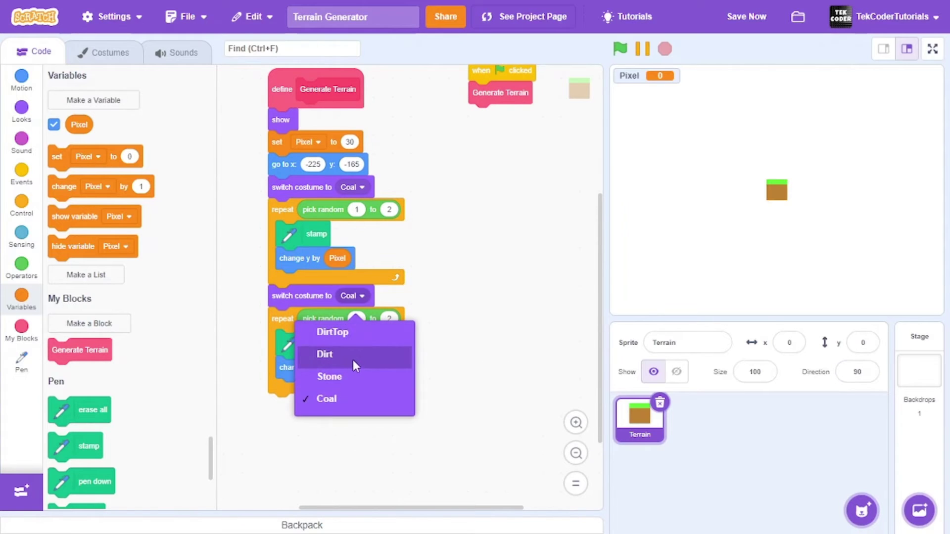
{"action": "left_click", "coordinate": [339, 379]}
{"action": "left_click", "coordinate": [358, 319]}
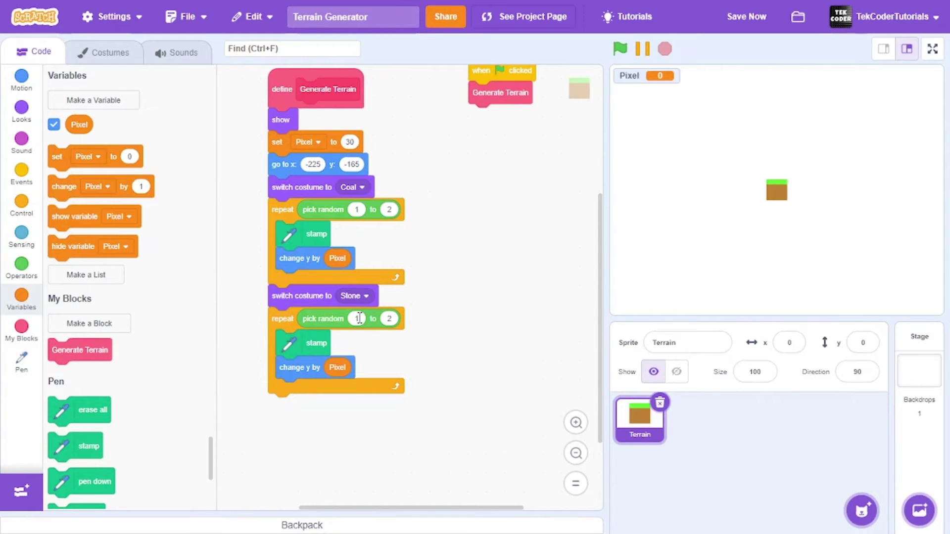
{"action": "left_click", "coordinate": [391, 320]}
{"action": "left_click", "coordinate": [389, 319]}
{"action": "type", "text": "3"}
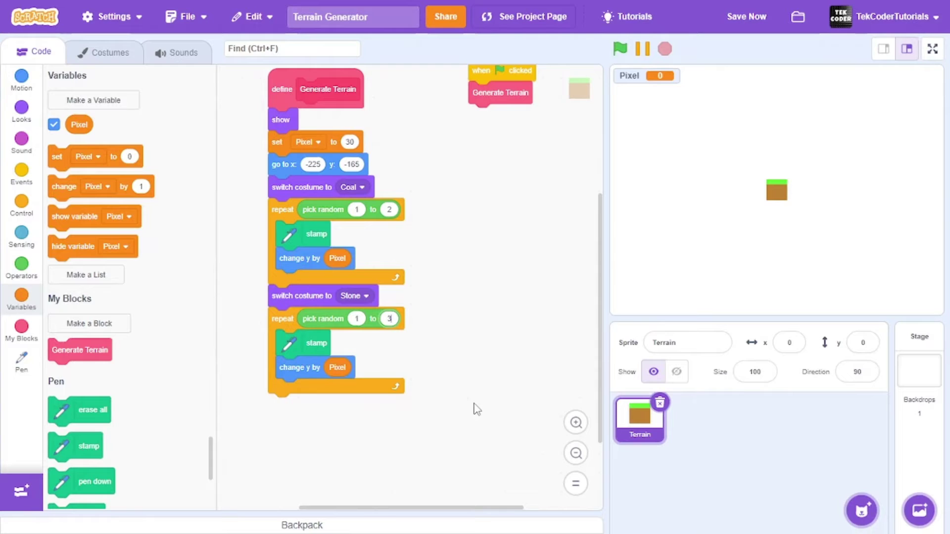
{"action": "scroll", "coordinate": [477, 410], "scroll_direction": "down", "scroll_amount": 1}
{"action": "scroll", "coordinate": [469, 322], "scroll_direction": "down", "scroll_amount": 1}
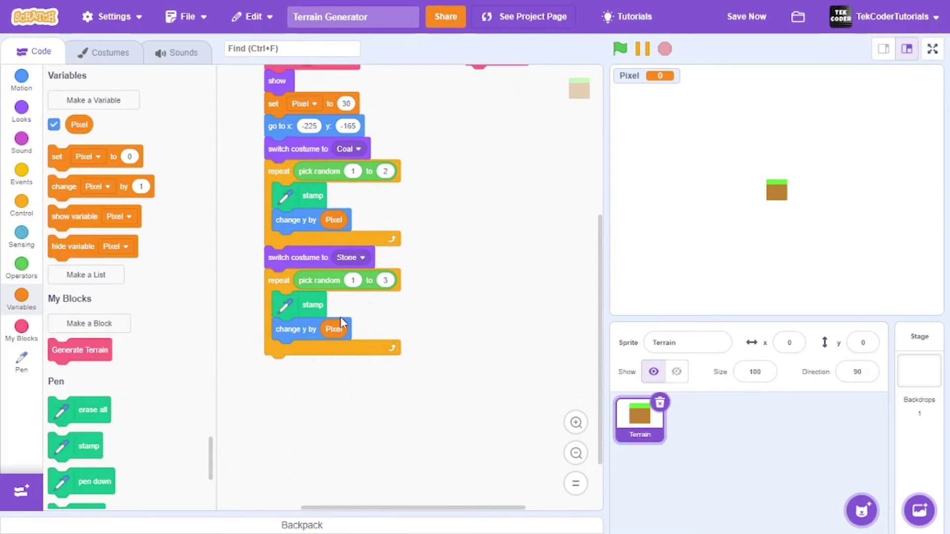
{"action": "left_click", "coordinate": [305, 314]}
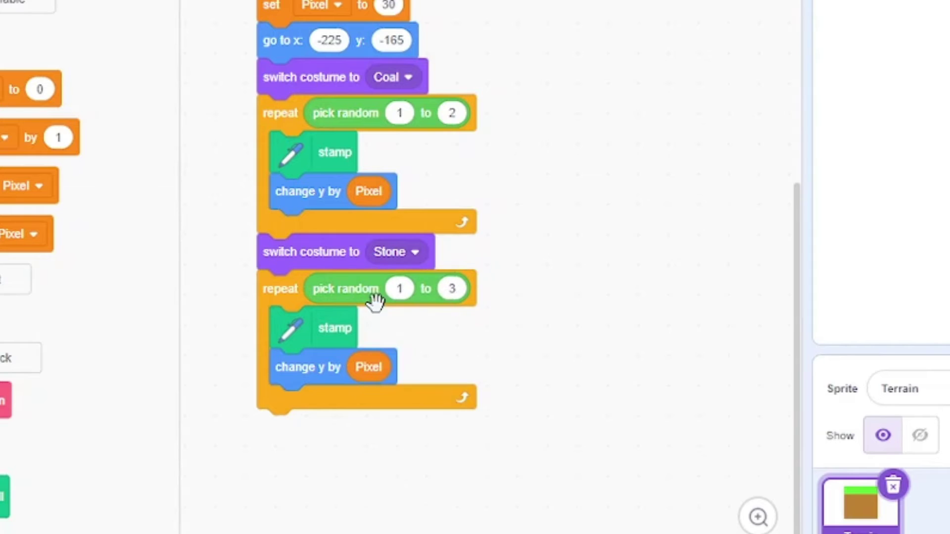
{"action": "scroll", "coordinate": [552, 485], "scroll_direction": "down", "scroll_amount": 1}
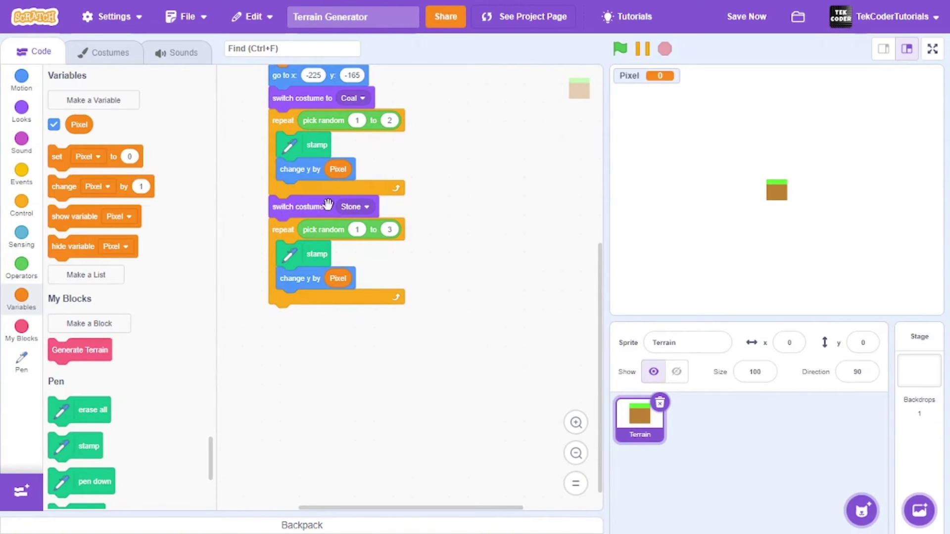
Step: Duplicate the Stone layer onto the script's end as a Dirt layer
{"action": "right_click", "coordinate": [328, 206]}
{"action": "left_click", "coordinate": [365, 216]}
{"action": "left_click", "coordinate": [325, 338]}
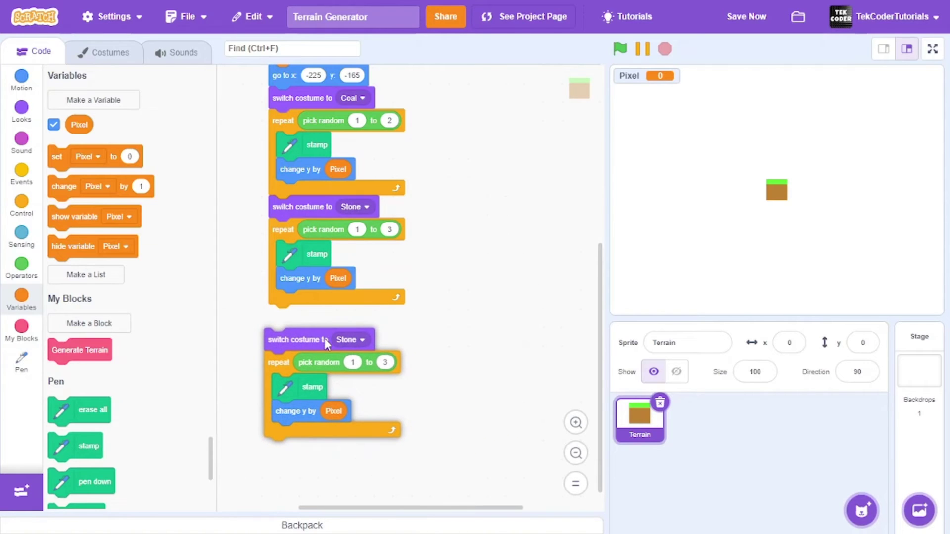
{"action": "left_click_drag", "start_coordinate": [324, 339], "coordinate": [329, 318]}
{"action": "left_click", "coordinate": [362, 316]}
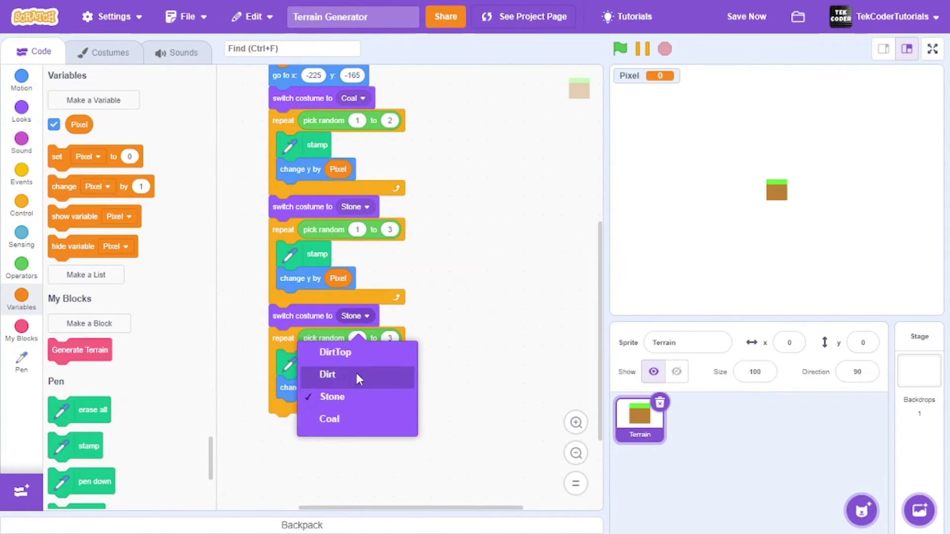
{"action": "left_click", "coordinate": [358, 377]}
{"action": "scroll", "coordinate": [477, 312], "scroll_direction": "down", "scroll_amount": 3}
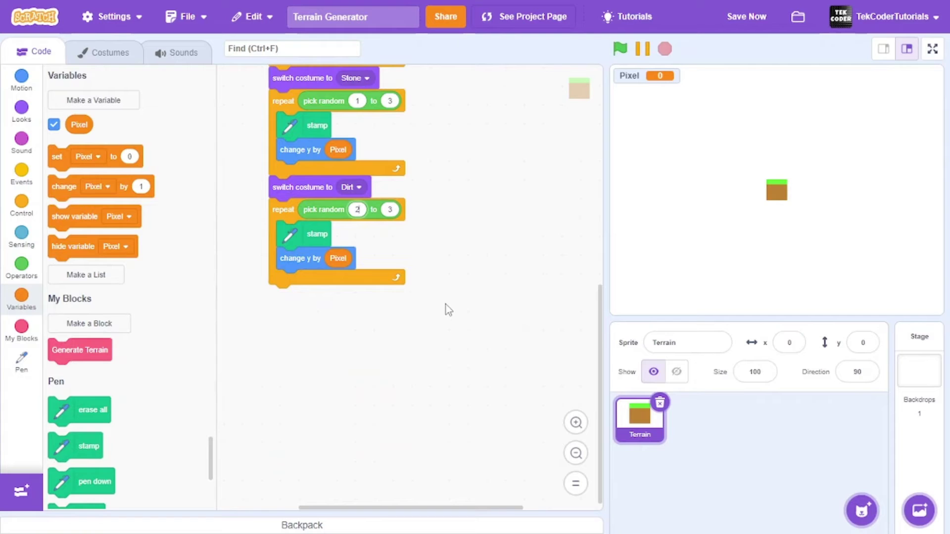
{"action": "left_click_drag", "start_coordinate": [446, 304], "coordinate": [462, 348]}
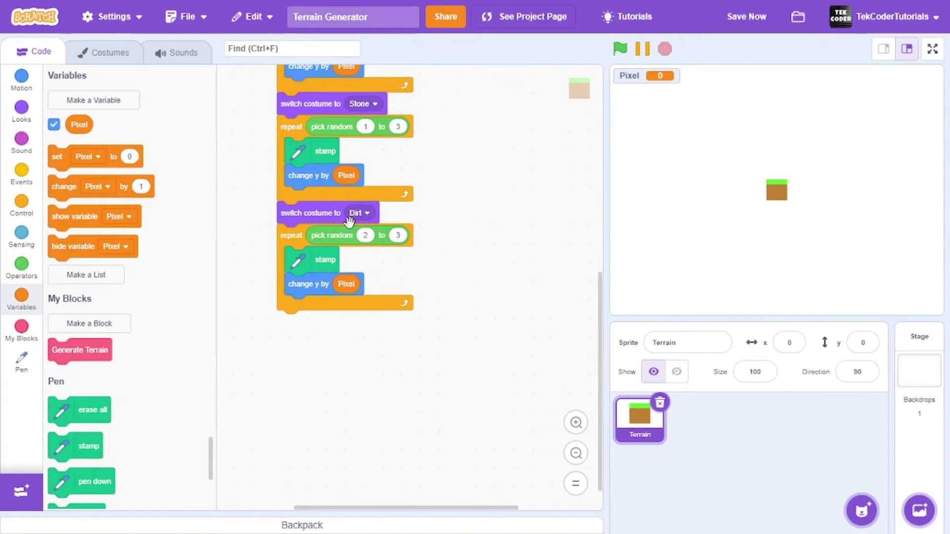
Step: Add a final 'switch costume to DirtTop' block, discarding the copied repeat loop
{"action": "right_click", "coordinate": [330, 215]}
{"action": "left_click", "coordinate": [364, 229]}
{"action": "left_click", "coordinate": [446, 349]}
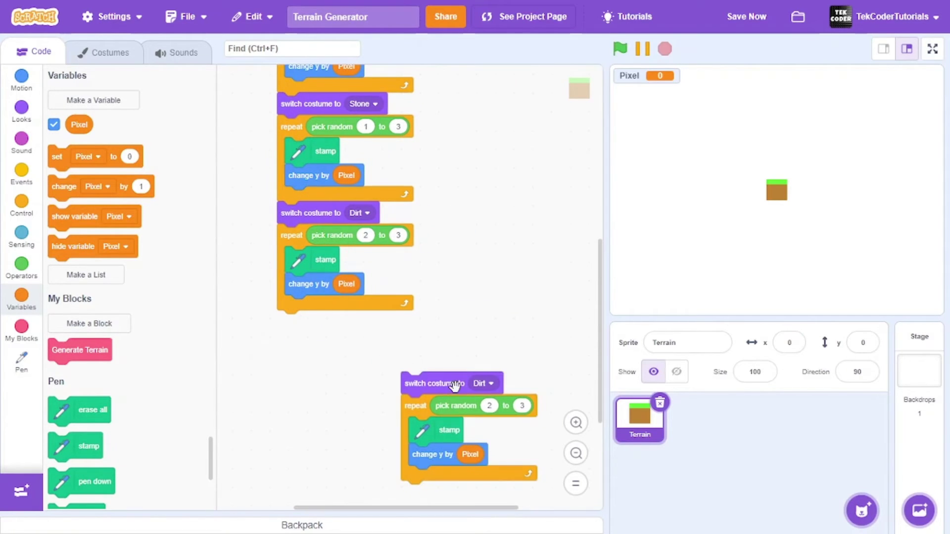
{"action": "left_click_drag", "start_coordinate": [423, 401], "coordinate": [116, 371]}
{"action": "left_click_drag", "start_coordinate": [439, 384], "coordinate": [319, 322]}
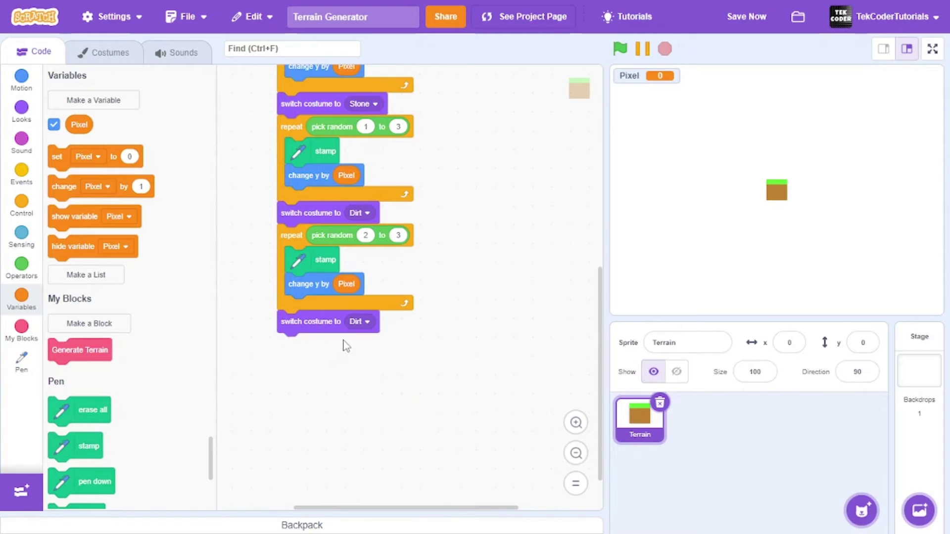
{"action": "left_click", "coordinate": [362, 321]}
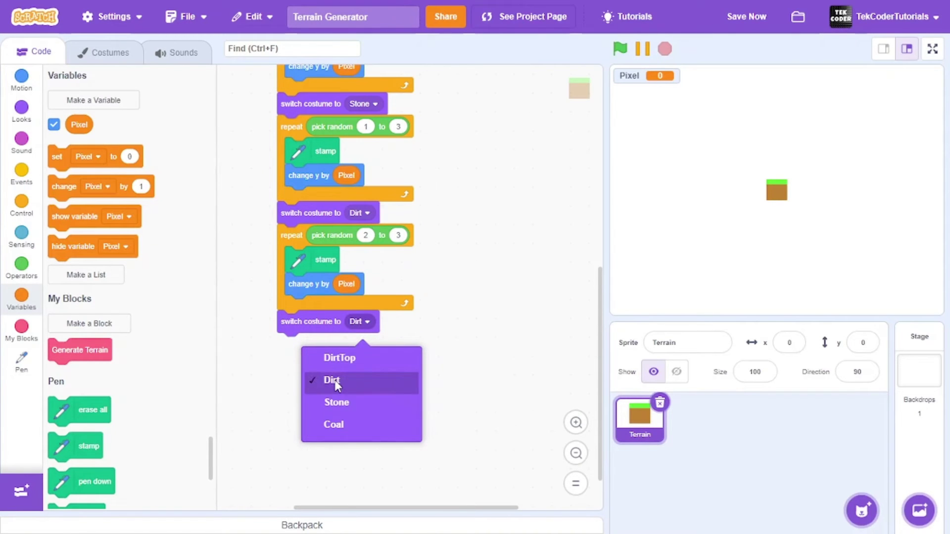
{"action": "left_click", "coordinate": [339, 351]}
{"action": "left_click", "coordinate": [297, 360]}
Step: Put one stamp under the DirtTop switch and delete the leftover 'change y by Pixel'
{"action": "right_click", "coordinate": [295, 257]}
{"action": "left_click", "coordinate": [327, 267]}
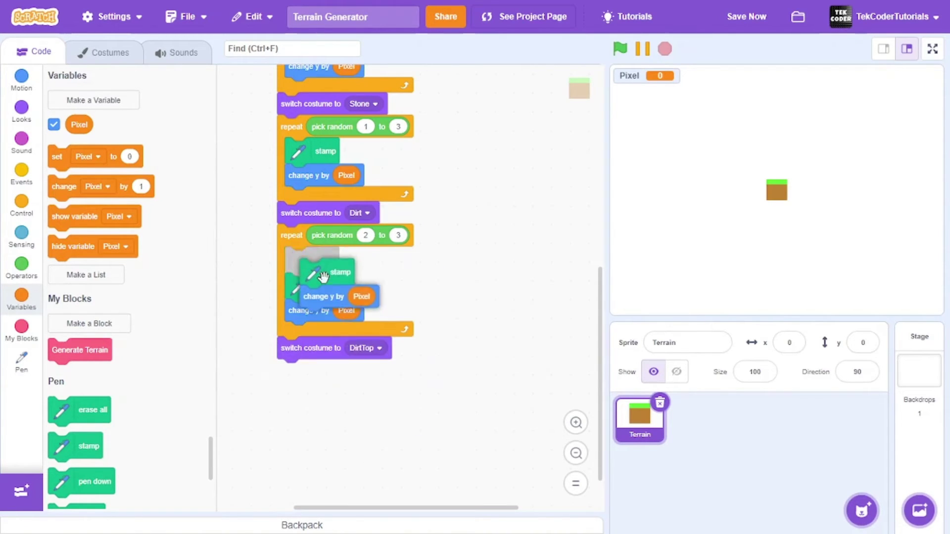
{"action": "left_click", "coordinate": [312, 353]}
{"action": "mouse_move", "coordinate": [320, 356]}
{"action": "left_mouse_down"}
{"action": "mouse_move", "coordinate": [311, 349]}
{"action": "mouse_move", "coordinate": [185, 375]}
{"action": "left_mouse_up"}
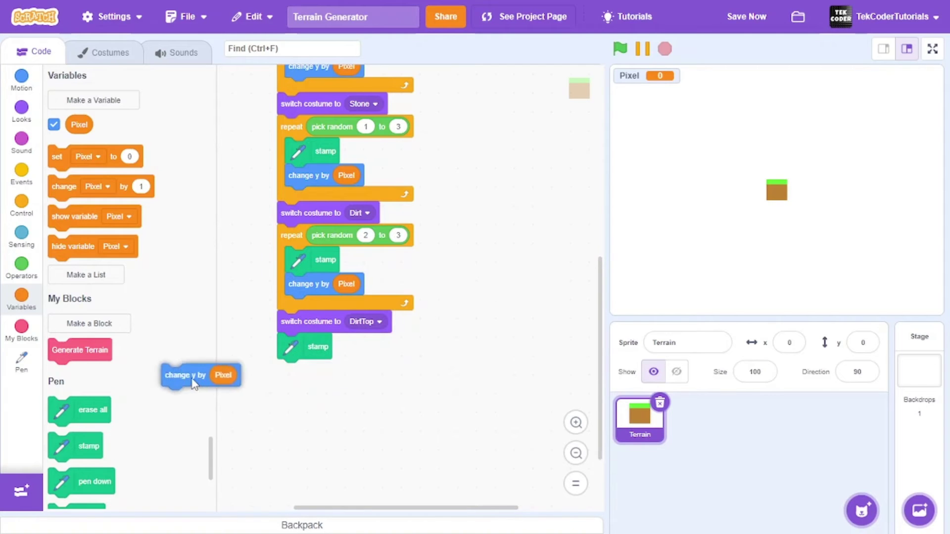
{"action": "scroll", "coordinate": [495, 222], "scroll_direction": "up", "scroll_amount": 5}
{"action": "scroll", "coordinate": [496, 222], "scroll_direction": "up", "scroll_amount": 3}
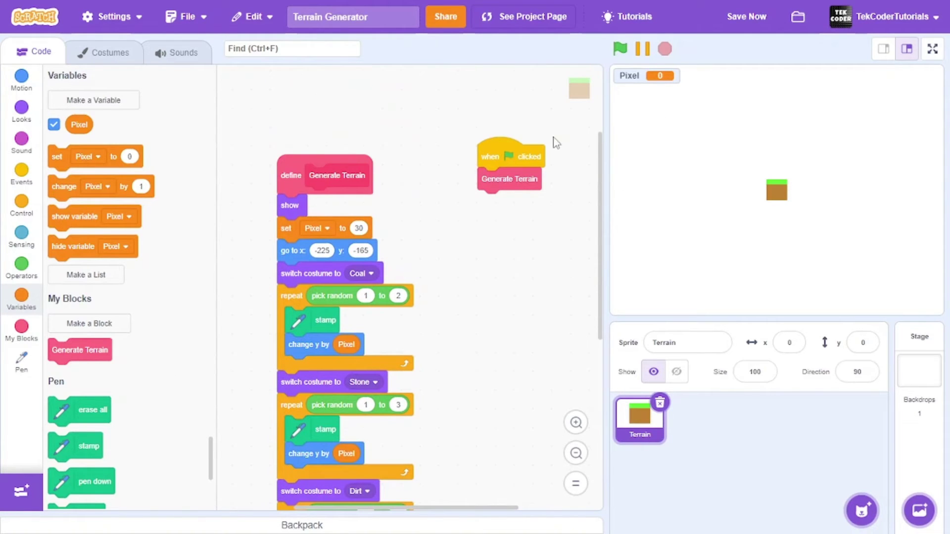
Step: Insert Pen 'erase all' above 'show' and rerun the green flag to test
{"action": "left_click", "coordinate": [620, 51]}
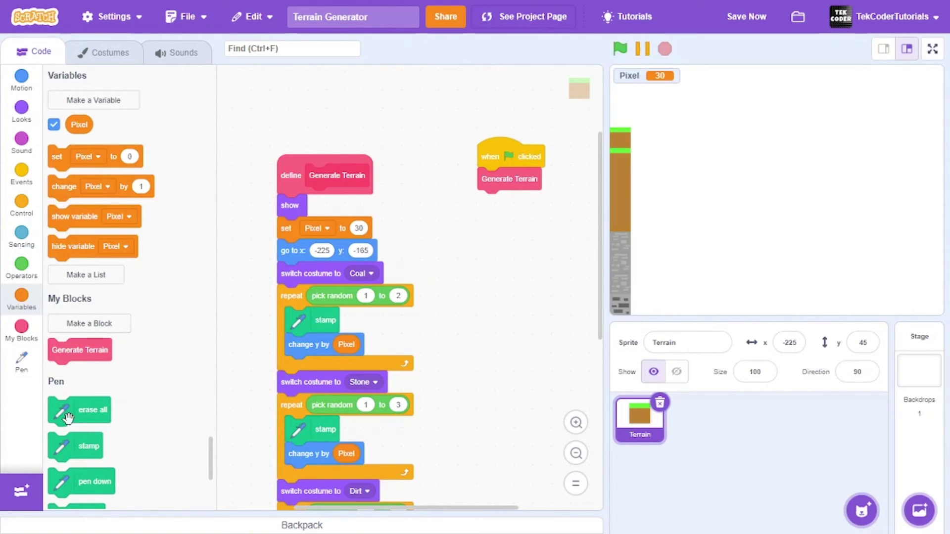
{"action": "left_click_drag", "start_coordinate": [66, 413], "coordinate": [304, 208]}
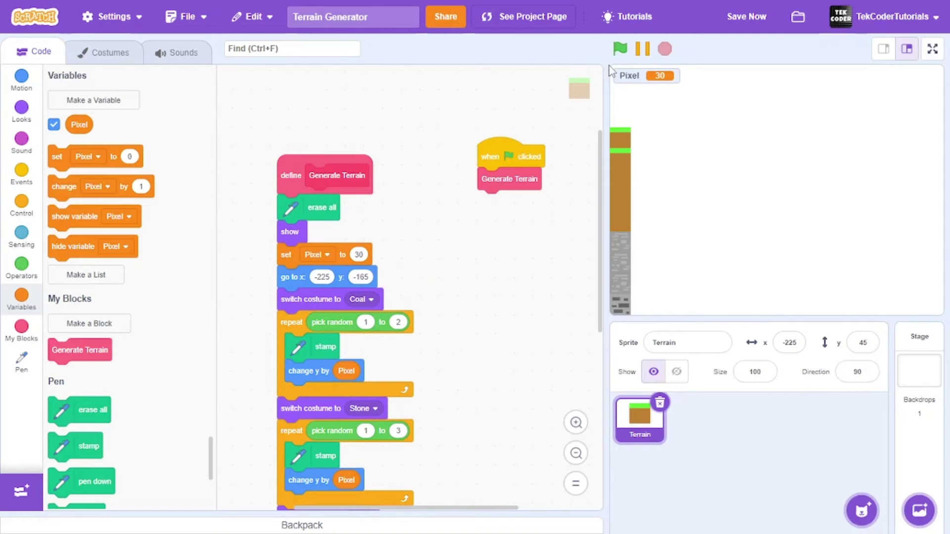
{"action": "left_click", "coordinate": [620, 51]}
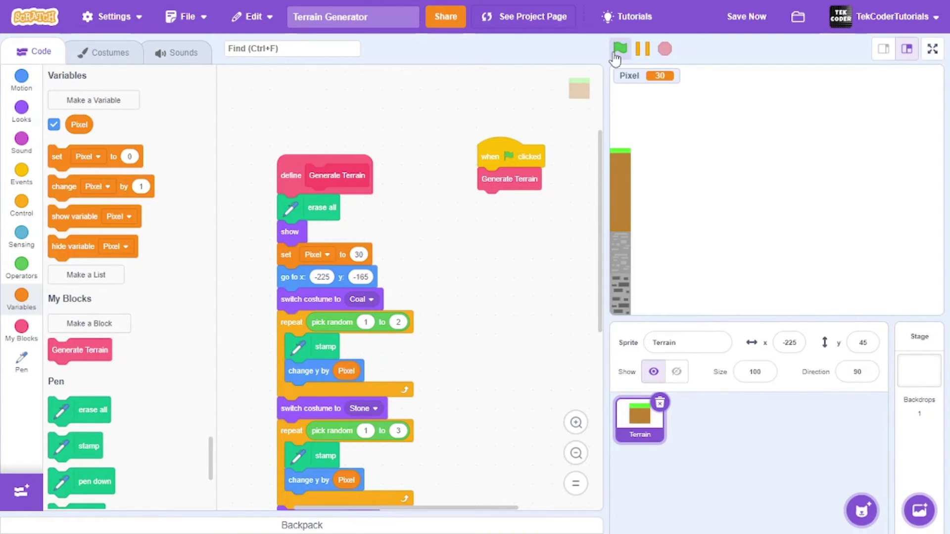
{"action": "left_click", "coordinate": [620, 51]}
{"action": "scroll", "coordinate": [510, 284], "scroll_direction": "down", "scroll_amount": 2}
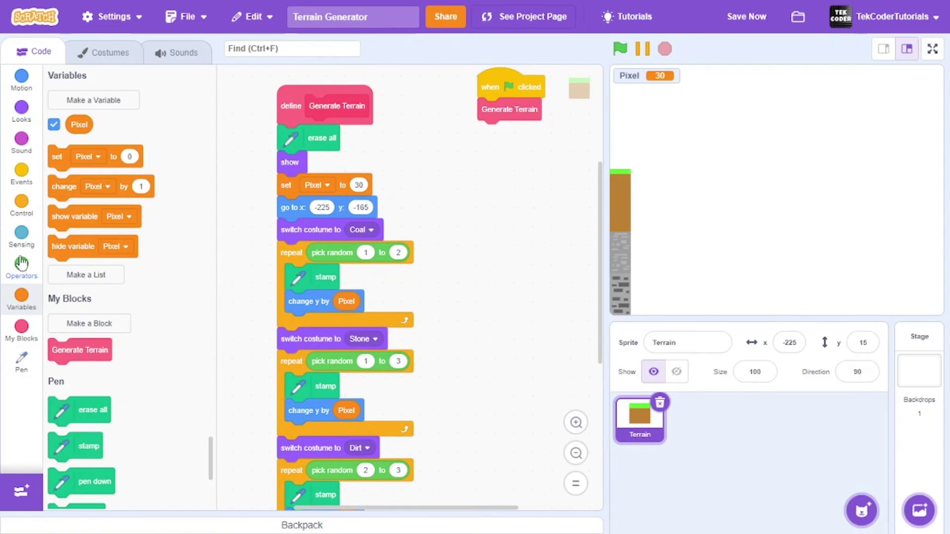
Step: Wrap the costume layer stacks in a 'repeat 16' loop
{"action": "left_click", "coordinate": [22, 202]}
{"action": "left_click_drag", "start_coordinate": [67, 146], "coordinate": [283, 220]}
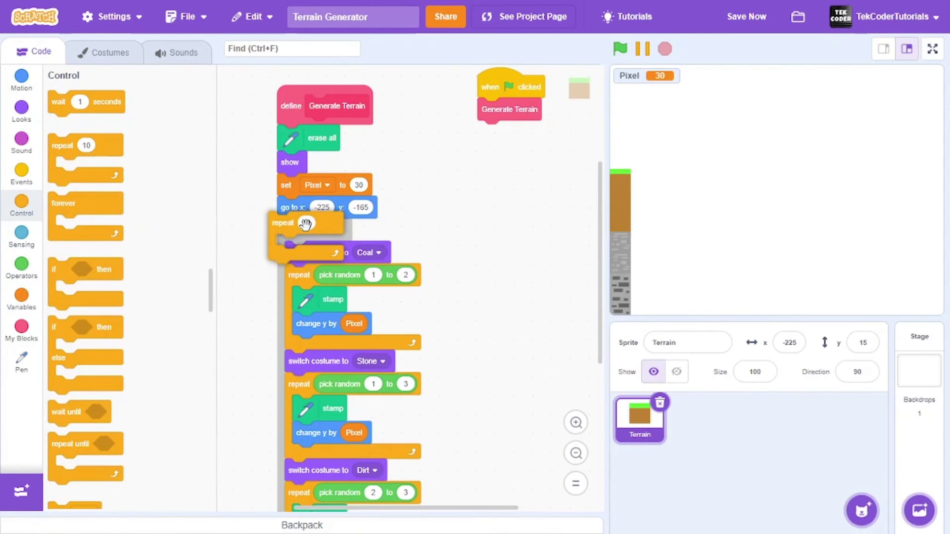
{"action": "left_click_drag", "start_coordinate": [312, 252], "coordinate": [315, 256]}
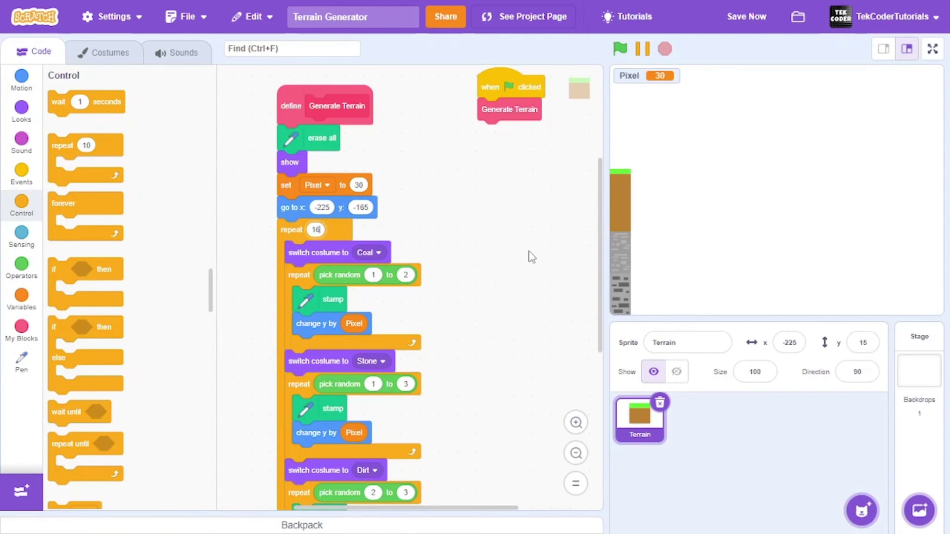
{"action": "scroll", "coordinate": [520, 253], "scroll_direction": "down", "scroll_amount": 5}
{"action": "scroll", "coordinate": [505, 320], "scroll_direction": "up", "scroll_amount": 3}
{"action": "scroll", "coordinate": [491, 335], "scroll_direction": "down", "scroll_amount": 3}
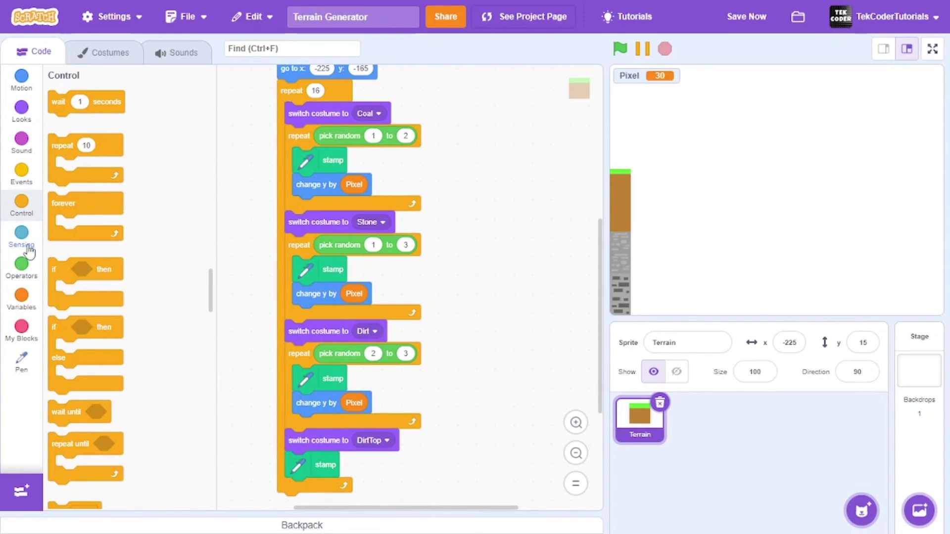
Step: End each pass with 'change x by Pixel' and 'set y to -165'
{"action": "left_click", "coordinate": [21, 81]}
{"action": "left_click_drag", "start_coordinate": [71, 207], "coordinate": [311, 487]}
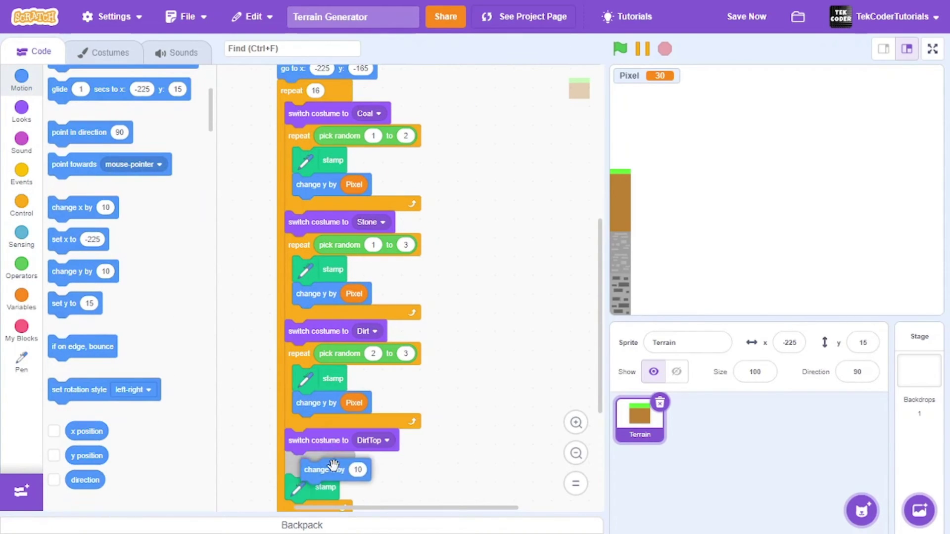
{"action": "scroll", "coordinate": [367, 339], "scroll_direction": "down", "scroll_amount": 2}
{"action": "right_click", "coordinate": [354, 333]}
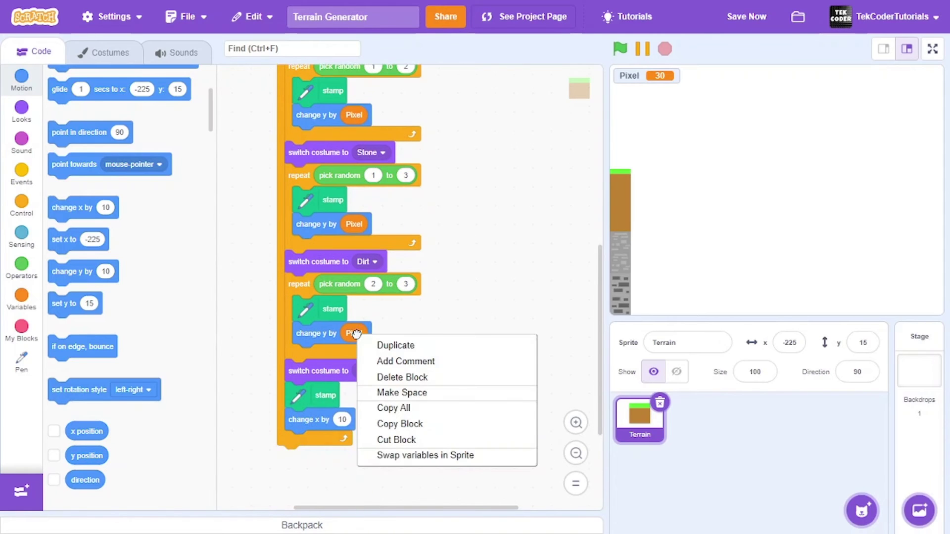
{"action": "left_click", "coordinate": [394, 347]}
{"action": "left_click", "coordinate": [343, 419]}
{"action": "left_click_drag", "start_coordinate": [64, 303], "coordinate": [311, 450]}
{"action": "left_click", "coordinate": [310, 450]}
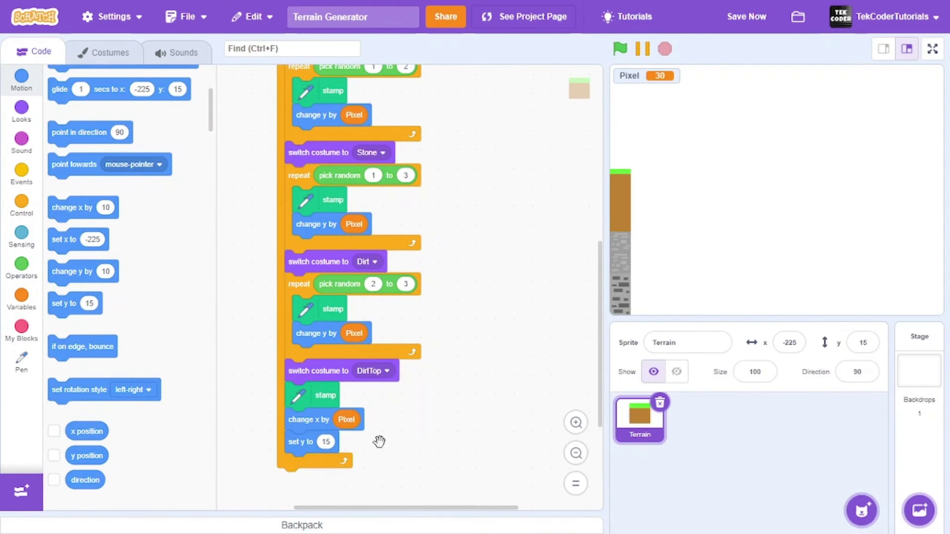
{"action": "scroll", "coordinate": [468, 371], "scroll_direction": "up", "scroll_amount": 5}
{"action": "scroll", "coordinate": [445, 334], "scroll_direction": "down", "scroll_amount": 5}
{"action": "type", "text": "-165"}
{"action": "scroll", "coordinate": [497, 439], "scroll_direction": "up", "scroll_amount": 5}
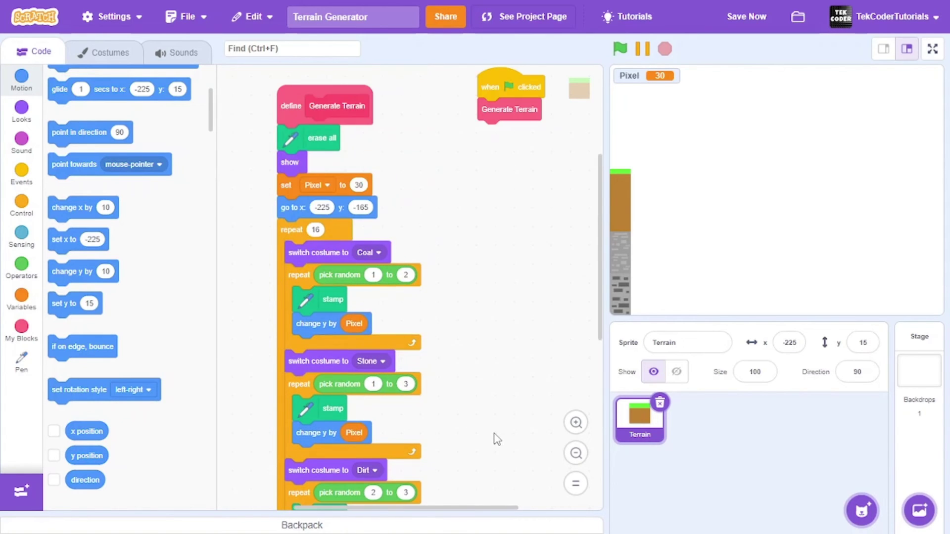
{"action": "scroll", "coordinate": [417, 261], "scroll_direction": "down", "scroll_amount": 5}
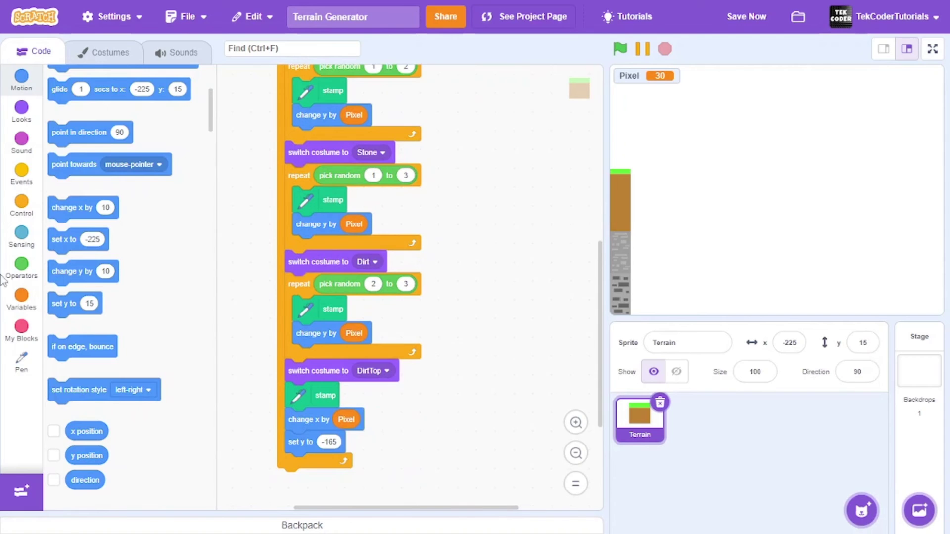
Step: Open the Looks blocks to add 'hide' after the repeat 16 loop
{"action": "left_click", "coordinate": [29, 179]}
{"action": "scroll", "coordinate": [86, 155], "scroll_direction": "up", "scroll_amount": 10}
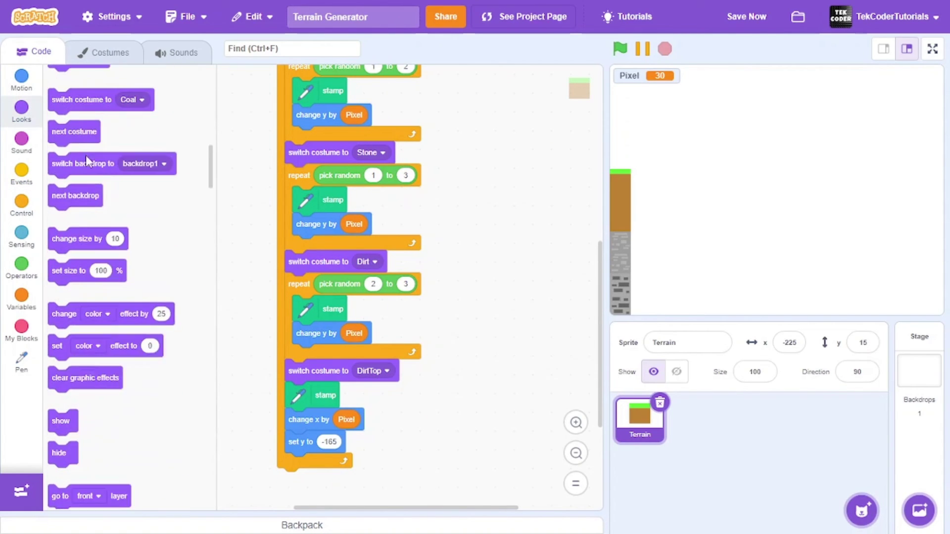
{"action": "scroll", "coordinate": [85, 155], "scroll_direction": "down", "scroll_amount": 2}
{"action": "left_click_drag", "start_coordinate": [60, 384], "coordinate": [291, 491]}
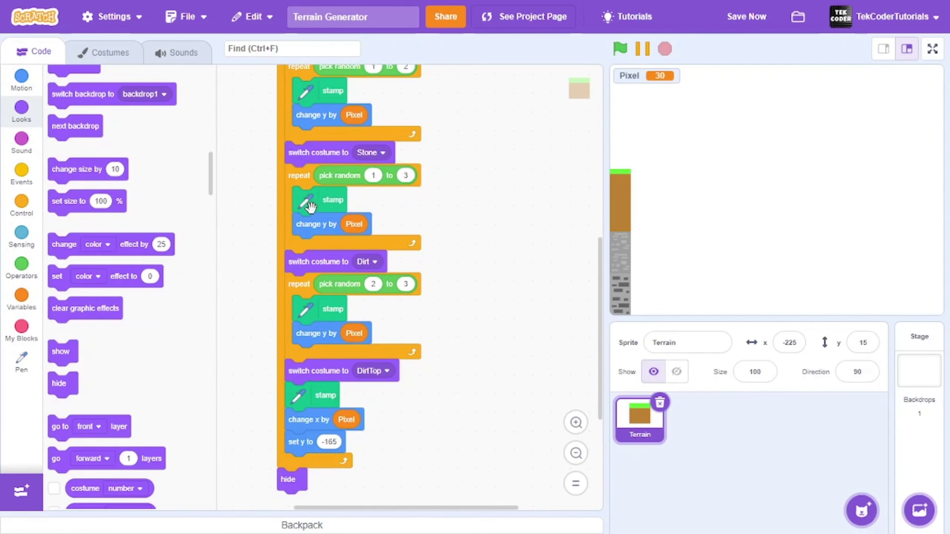
{"action": "left_click_drag", "start_coordinate": [310, 205], "coordinate": [312, 202]}
{"action": "scroll", "coordinate": [494, 231], "scroll_direction": "up", "scroll_amount": 4}
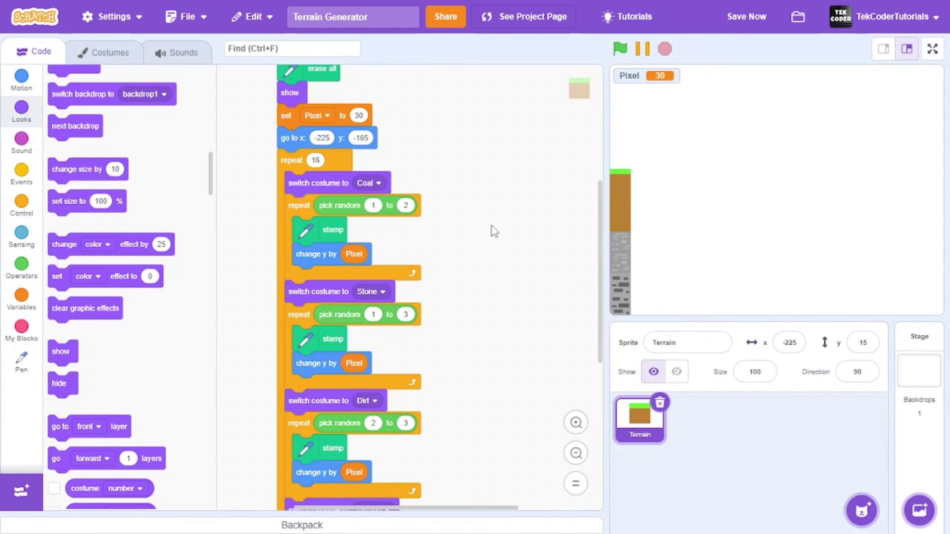
Step: Save the project and run it twice to generate 16-column terrain
{"action": "left_click", "coordinate": [746, 18]}
{"action": "left_click", "coordinate": [621, 48]}
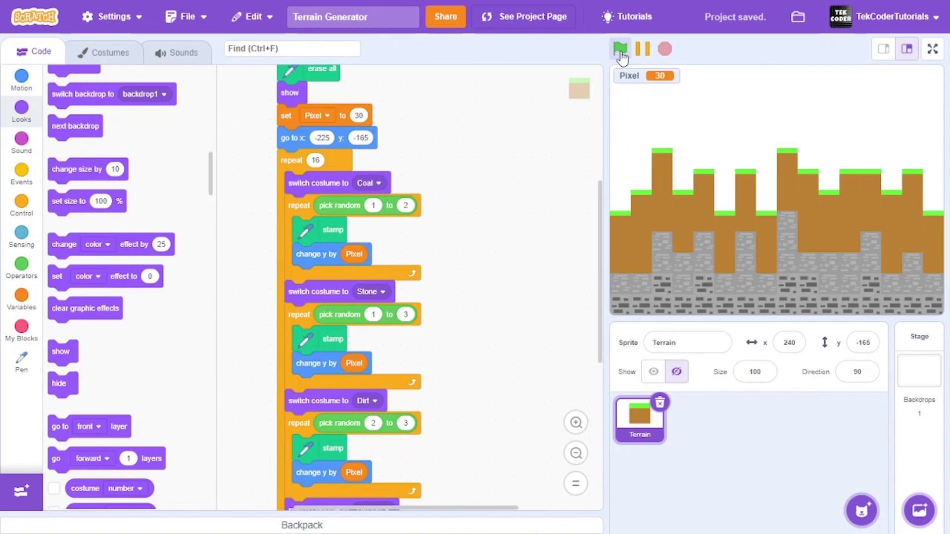
{"action": "left_click", "coordinate": [621, 48]}
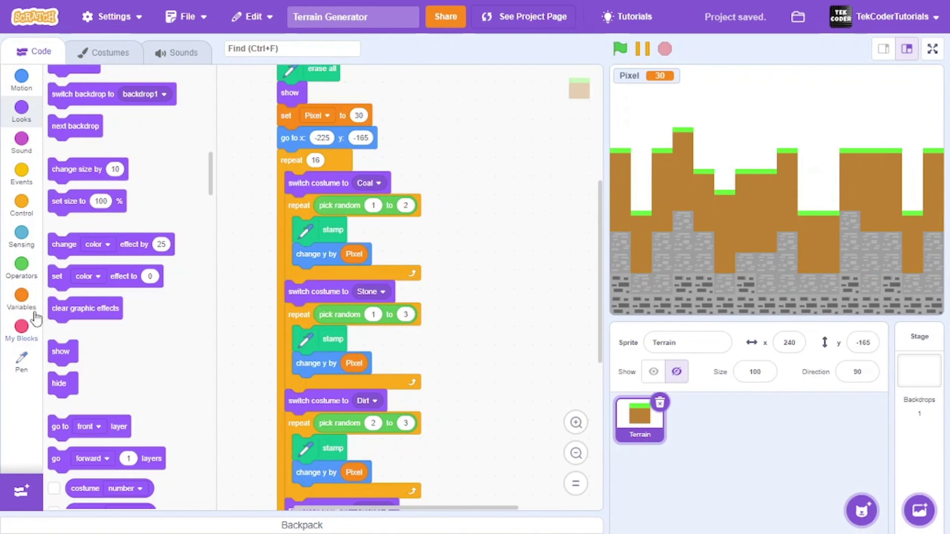
Step: Untick the Pixel readout, then regenerate the terrain twice in full-screen mode
{"action": "left_click", "coordinate": [22, 301]}
{"action": "left_click", "coordinate": [54, 124]}
{"action": "left_click", "coordinate": [933, 48]}
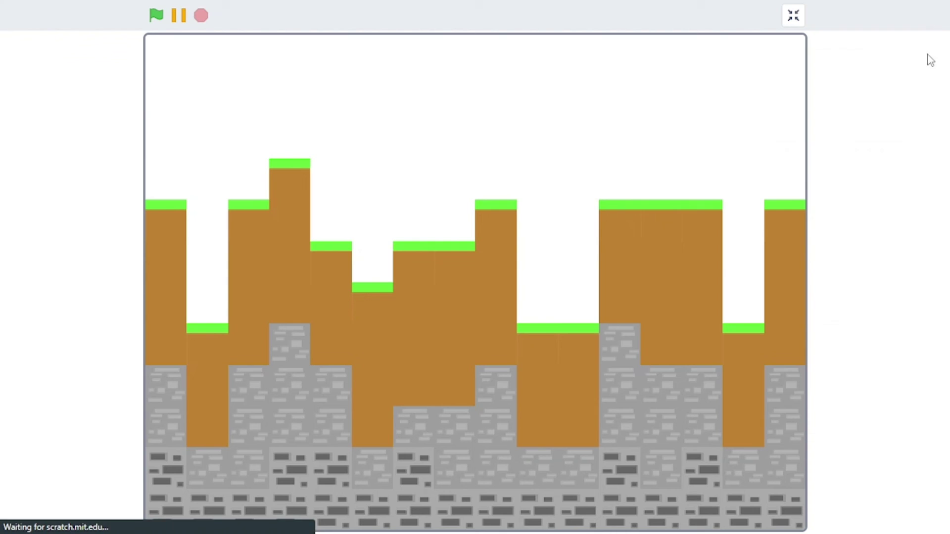
{"action": "left_click", "coordinate": [157, 16]}
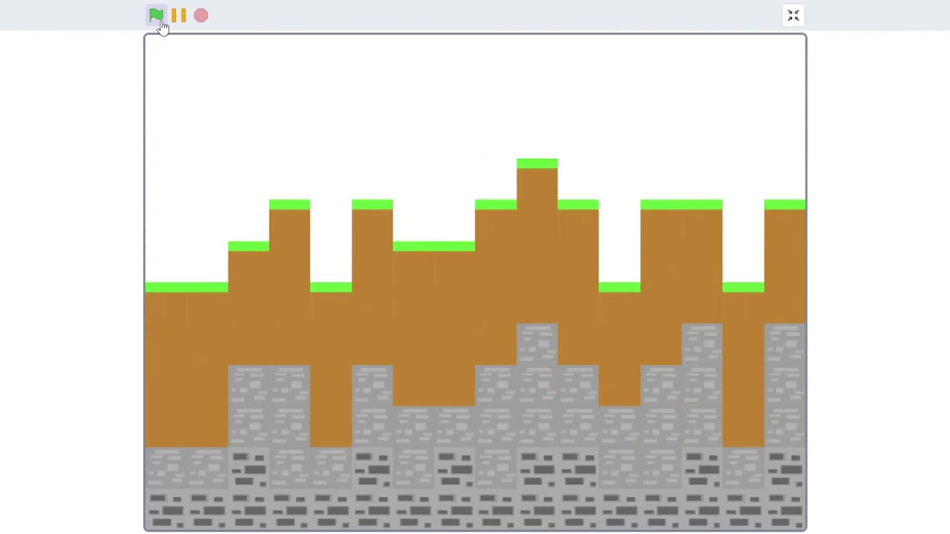
{"action": "left_click", "coordinate": [158, 17]}
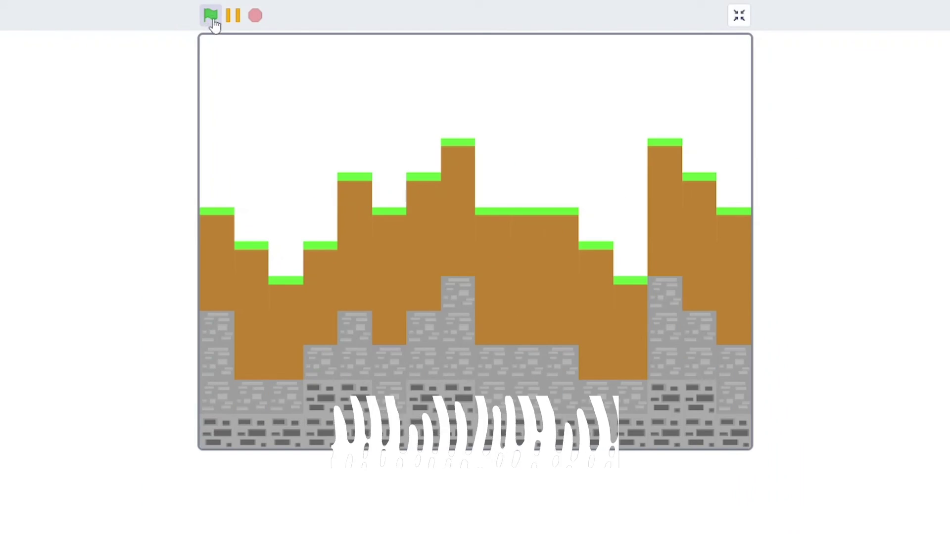